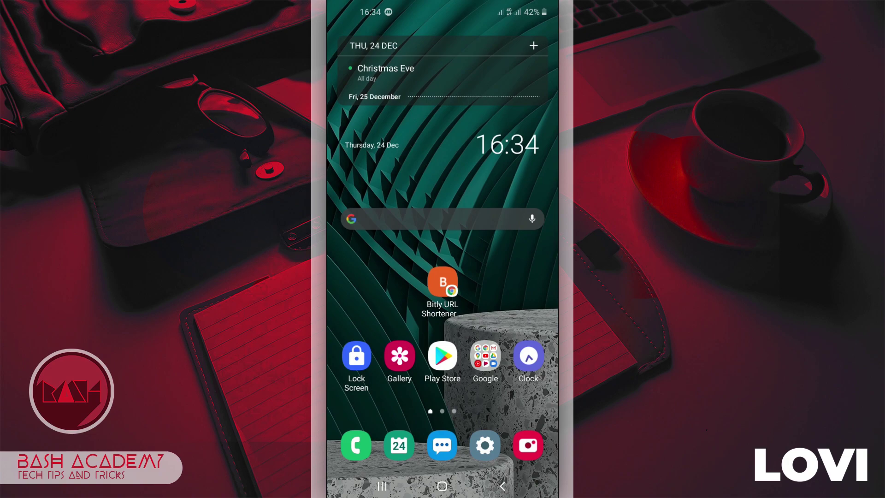
Step: Swipe to the next home screen page and launch the Lovi app
{"action": "left_click_drag", "start_coordinate": [513, 282], "coordinate": [369, 283]}
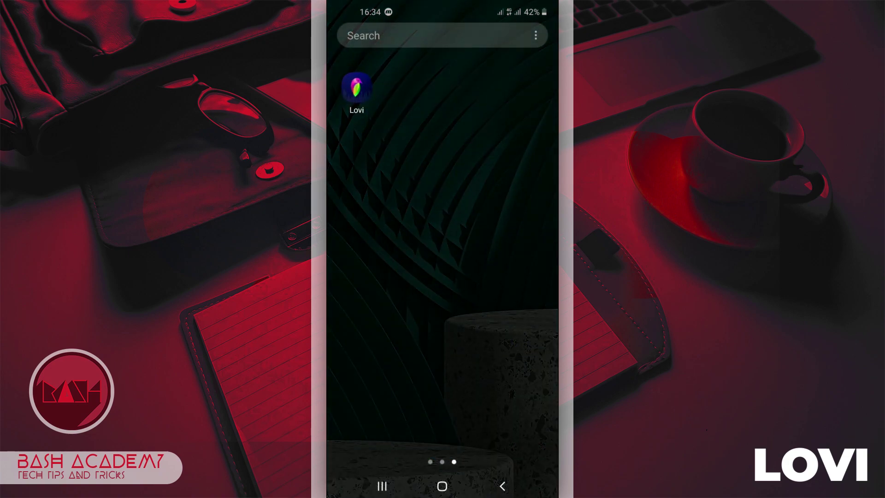
{"action": "left_click", "coordinate": [354, 97]}
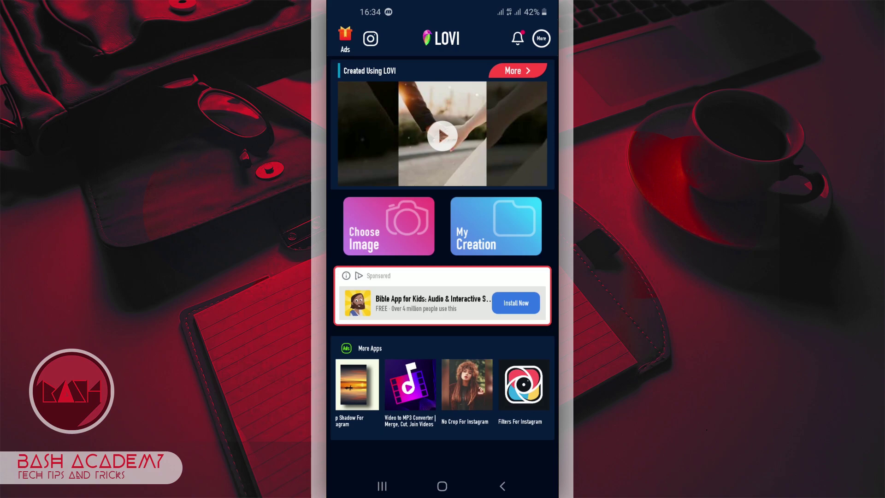
Step: Pick the sunset-over-forest landscape photo from the album as the video's picture
{"action": "left_click_drag", "start_coordinate": [506, 235], "coordinate": [451, 341]}
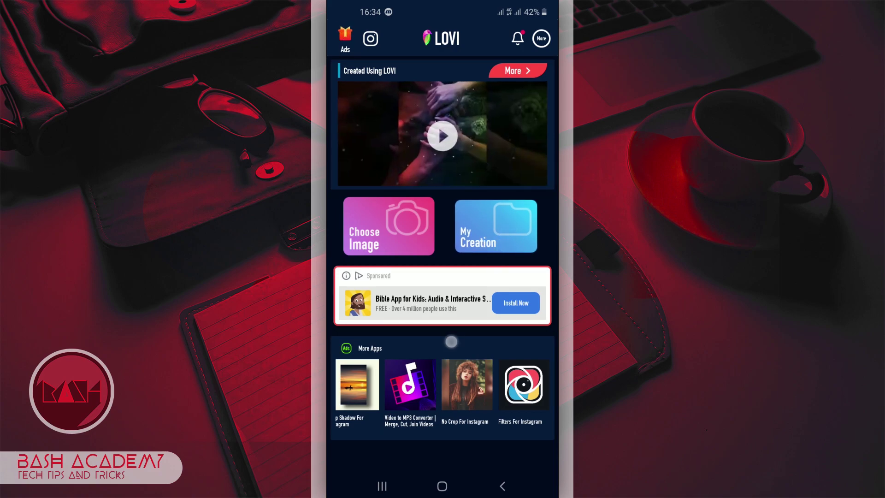
{"action": "left_click", "coordinate": [418, 229]}
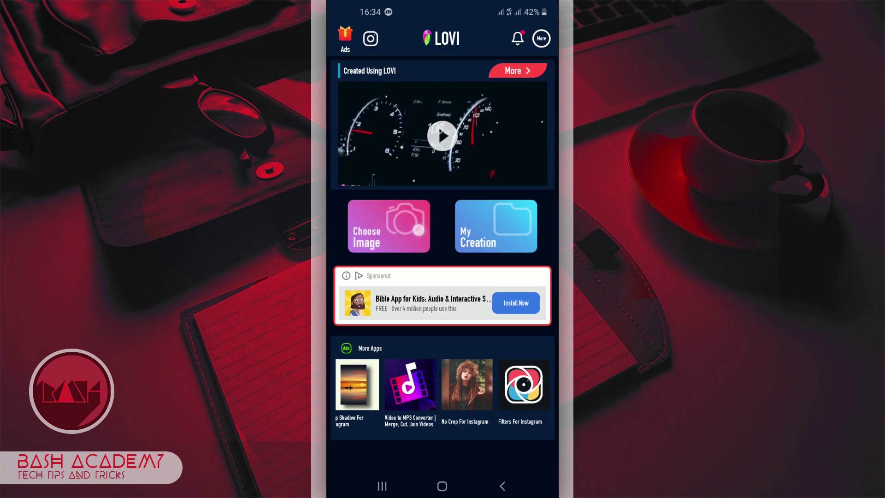
{"action": "left_click_drag", "start_coordinate": [419, 230], "coordinate": [385, 299]}
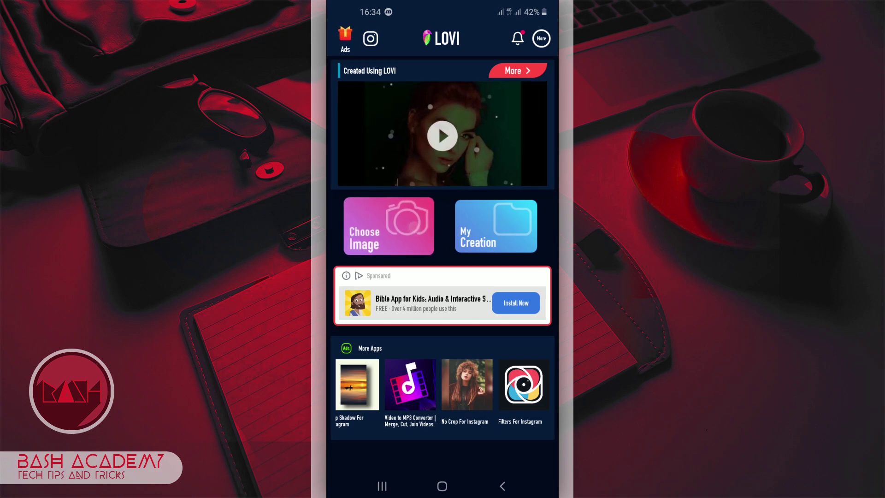
{"action": "left_click", "coordinate": [389, 226]}
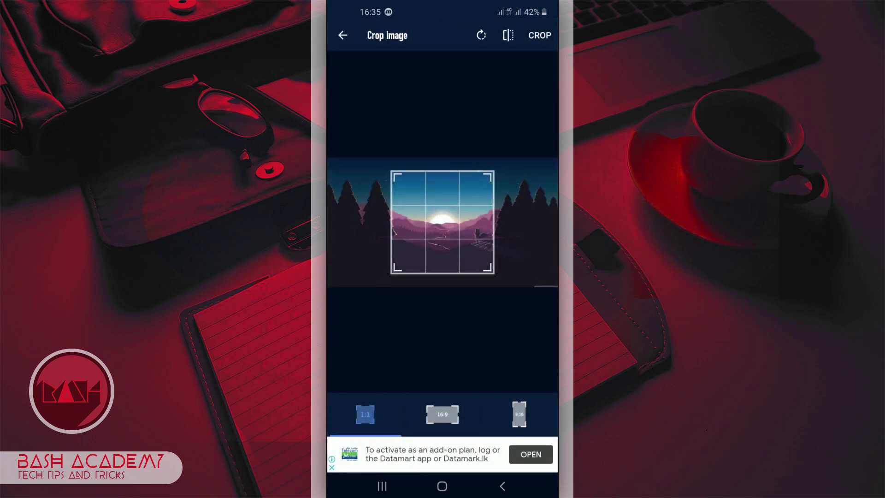
Step: Compare the 16:9, 9:16 and 1:1 crop ratios, settling on the square 1:1
{"action": "left_click", "coordinate": [443, 414]}
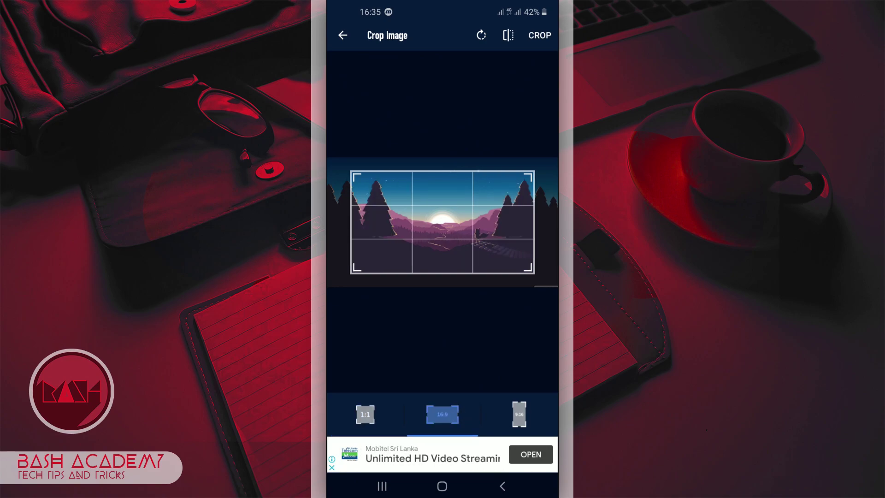
{"action": "left_click", "coordinate": [520, 414]}
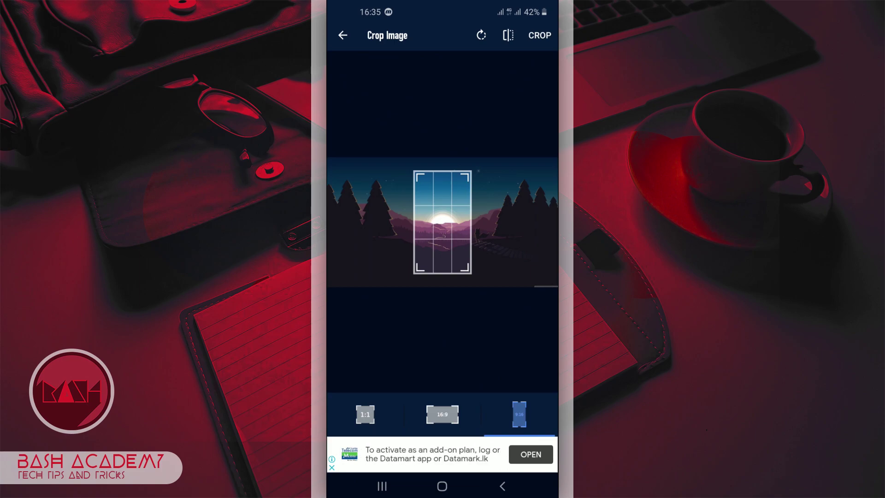
{"action": "left_click", "coordinate": [365, 414]}
{"action": "left_click", "coordinate": [442, 414]}
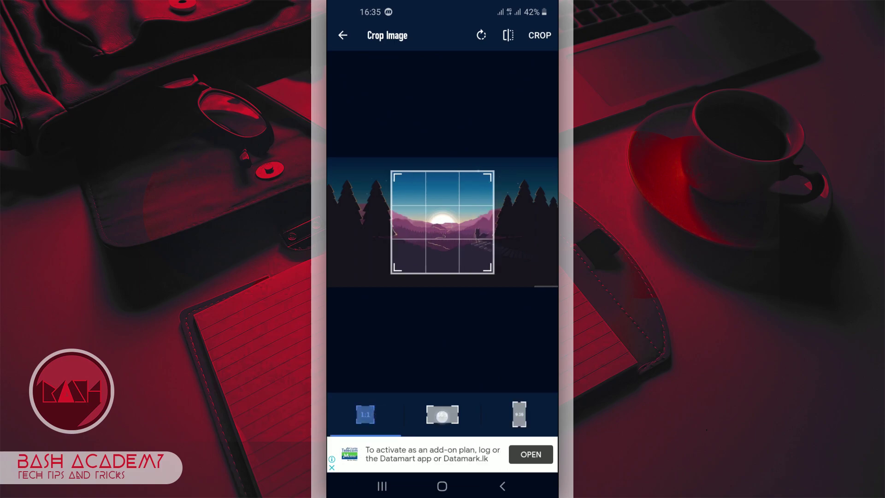
{"action": "left_click", "coordinate": [365, 415]}
Step: Enlarge the square crop to full height, centre it on the sunset, and apply it
{"action": "left_click_drag", "start_coordinate": [453, 276], "coordinate": [448, 300]}
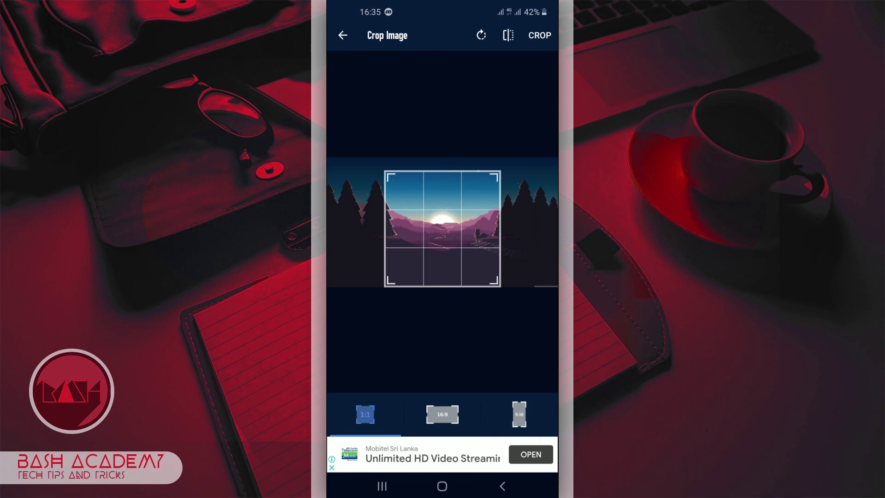
{"action": "left_click_drag", "start_coordinate": [470, 165], "coordinate": [486, 132]}
{"action": "left_click_drag", "start_coordinate": [468, 253], "coordinate": [481, 253]}
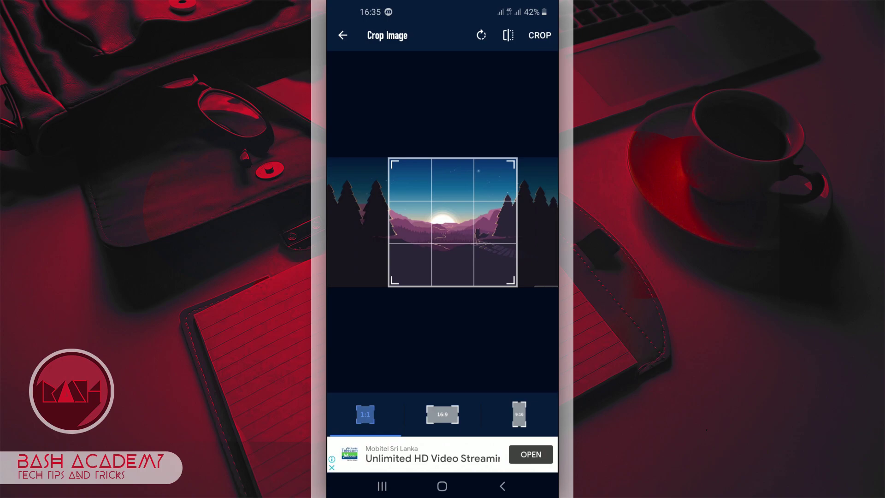
{"action": "left_click_drag", "start_coordinate": [485, 244], "coordinate": [452, 251]}
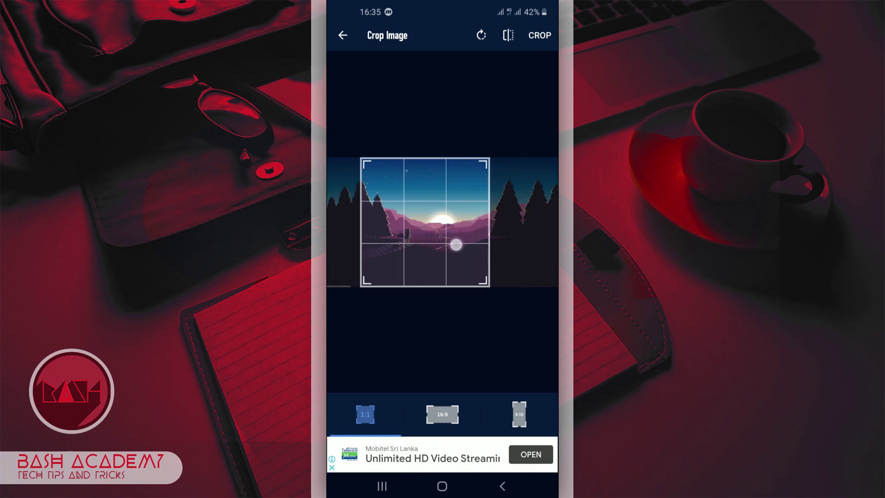
{"action": "left_click", "coordinate": [540, 35]}
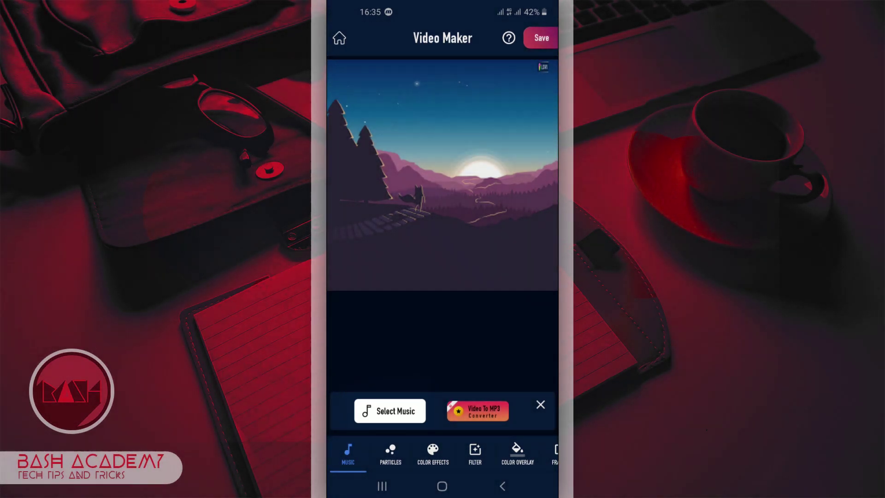
Step: Attach the Guts Over Fear ft. Sia mp3 as music, giving a 00:30 video
{"action": "left_click", "coordinate": [390, 411]}
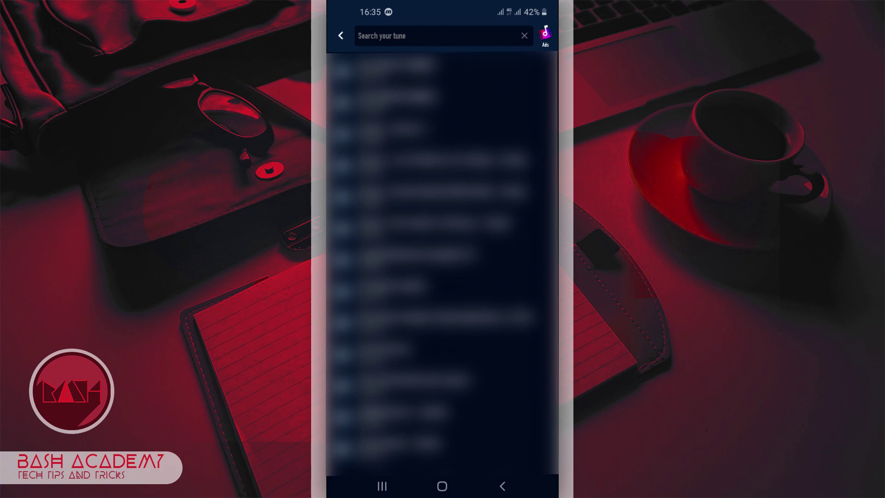
{"action": "scroll", "coordinate": [433, 263], "scroll_direction": "down", "scroll_amount": 3}
{"action": "left_click", "coordinate": [433, 400]}
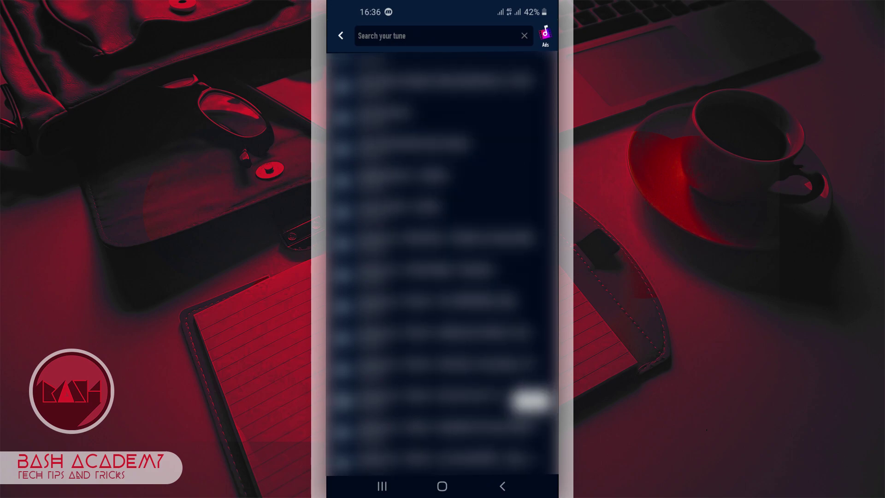
{"action": "left_click", "coordinate": [532, 400]}
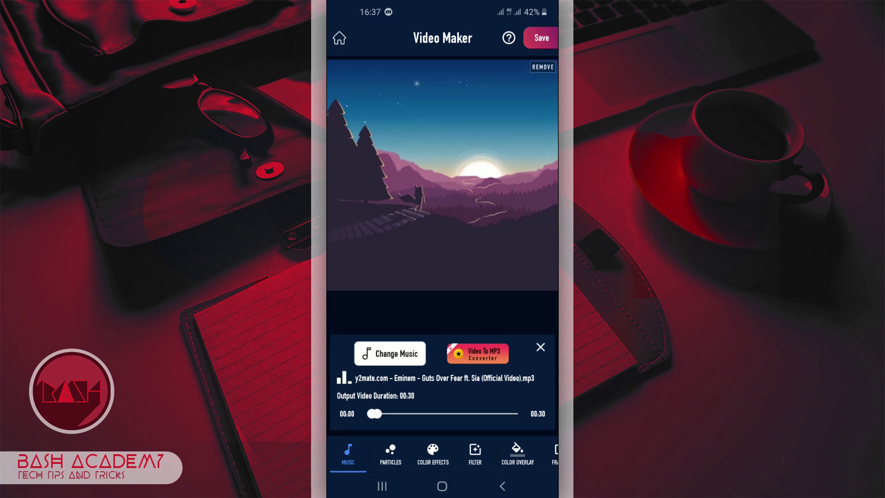
Step: Adjust the music trim handles until the 30-second range runs from 03:39 to 04:09
{"action": "left_click_drag", "start_coordinate": [378, 415], "coordinate": [466, 429]}
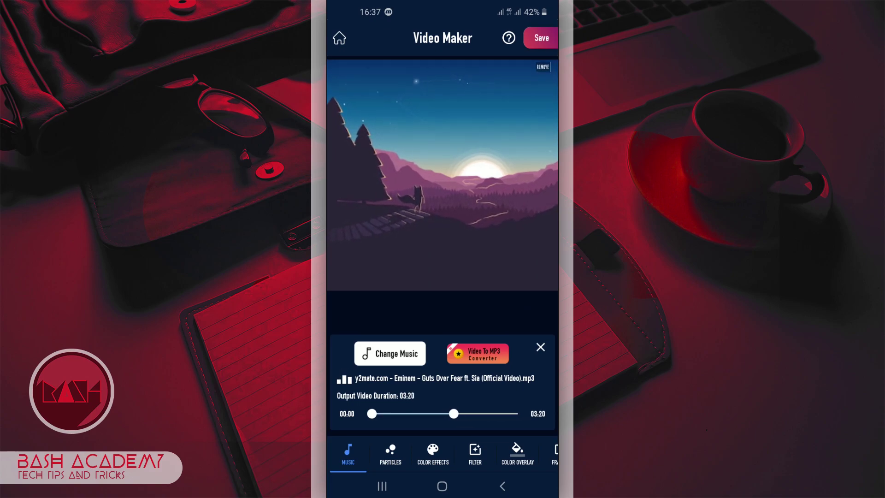
{"action": "left_click_drag", "start_coordinate": [372, 414], "coordinate": [418, 445]}
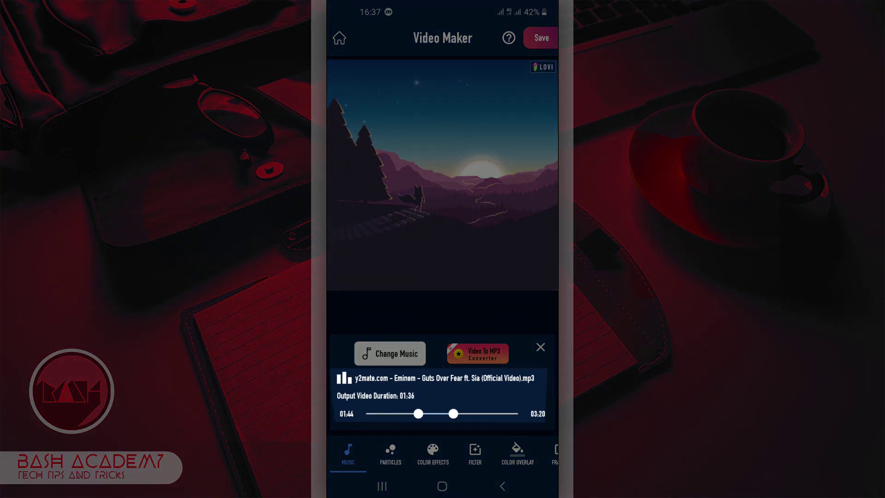
{"action": "left_click", "coordinate": [426, 431]}
{"action": "left_click_drag", "start_coordinate": [453, 428], "coordinate": [480, 428]}
{"action": "left_click_drag", "start_coordinate": [418, 428], "coordinate": [447, 428]}
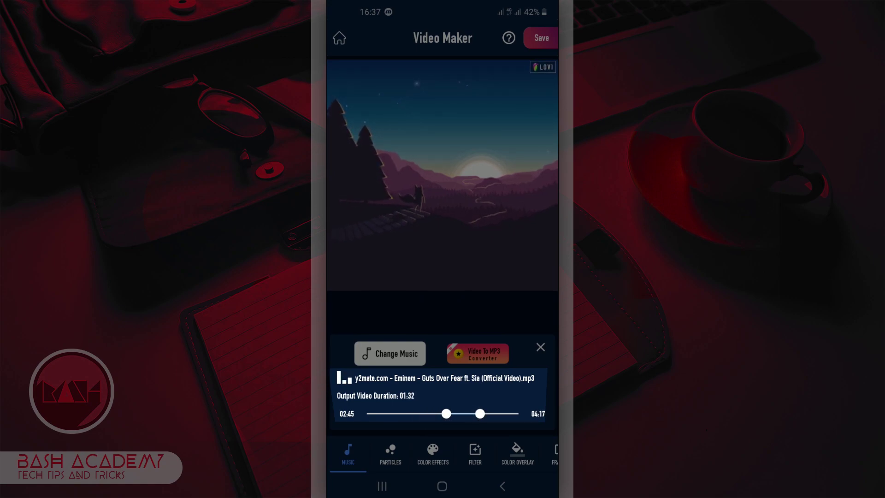
{"action": "left_click", "coordinate": [450, 417]}
{"action": "left_click_drag", "start_coordinate": [446, 417], "coordinate": [457, 424]}
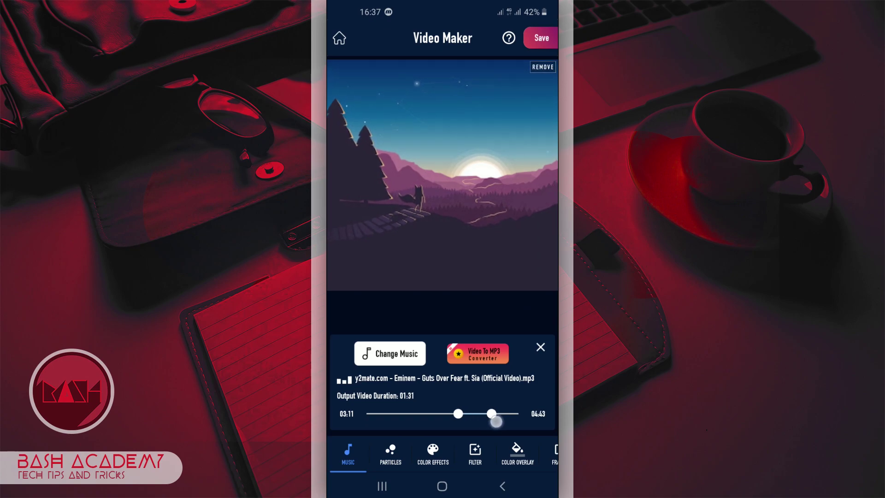
{"action": "mouse_move", "coordinate": [480, 423]}
{"action": "left_mouse_down"}
{"action": "mouse_move", "coordinate": [509, 423]}
{"action": "mouse_move", "coordinate": [471, 424]}
{"action": "left_mouse_up"}
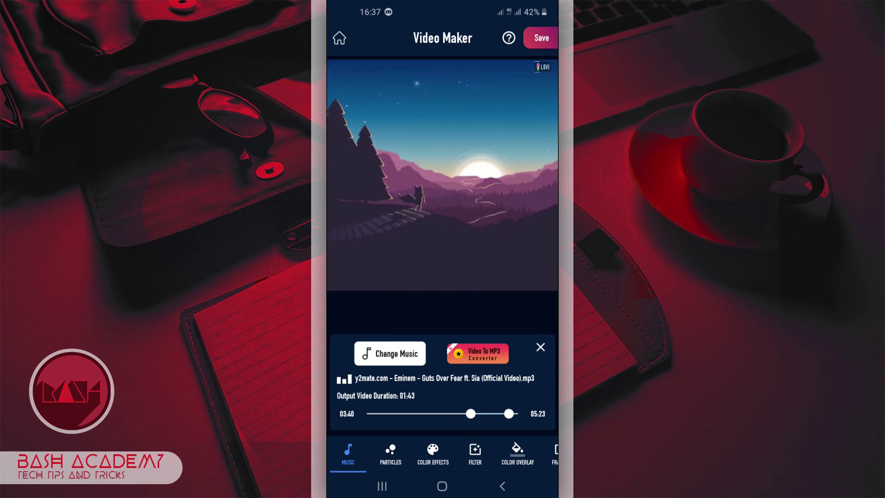
{"action": "left_click", "coordinate": [480, 416]}
{"action": "left_click_drag", "start_coordinate": [510, 414], "coordinate": [475, 437]}
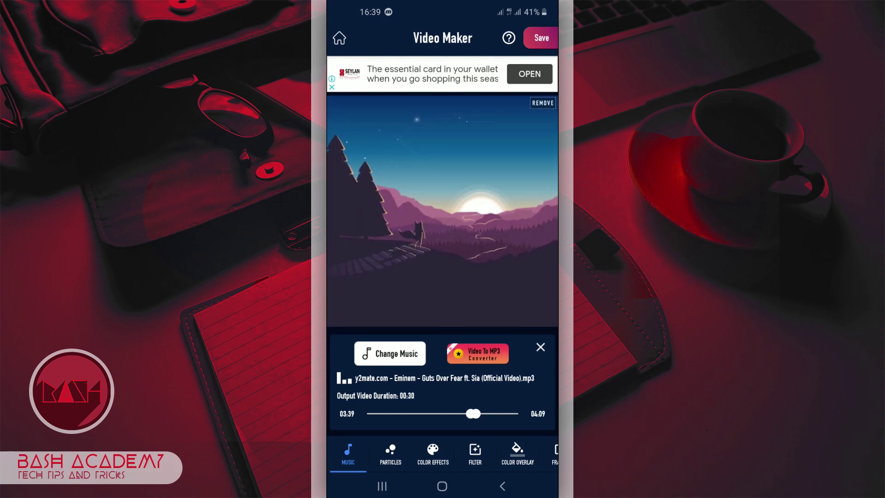
{"action": "left_click", "coordinate": [391, 454]}
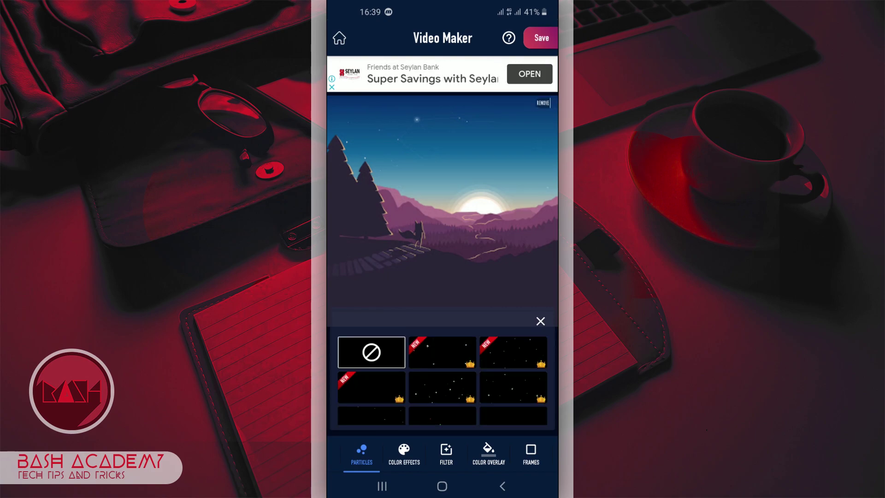
Step: Preview the Christmas snow and floating light-dot particle styles
{"action": "left_click", "coordinate": [443, 352]}
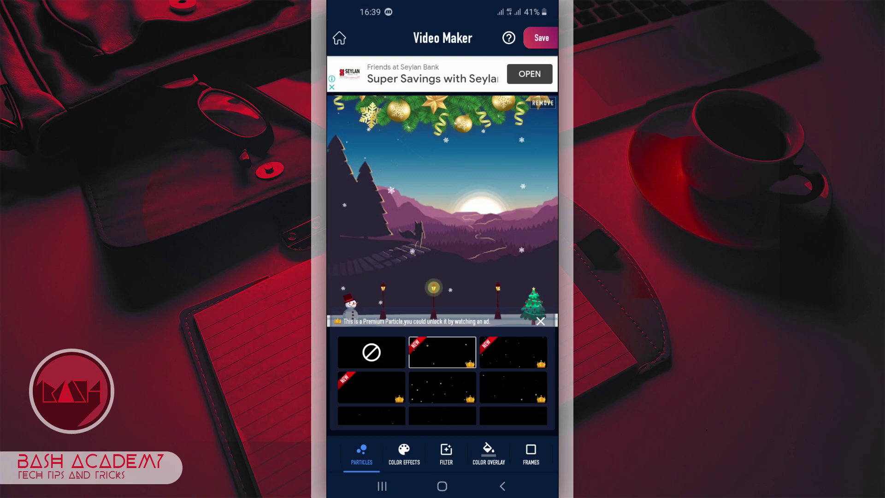
{"action": "left_click", "coordinate": [442, 387]}
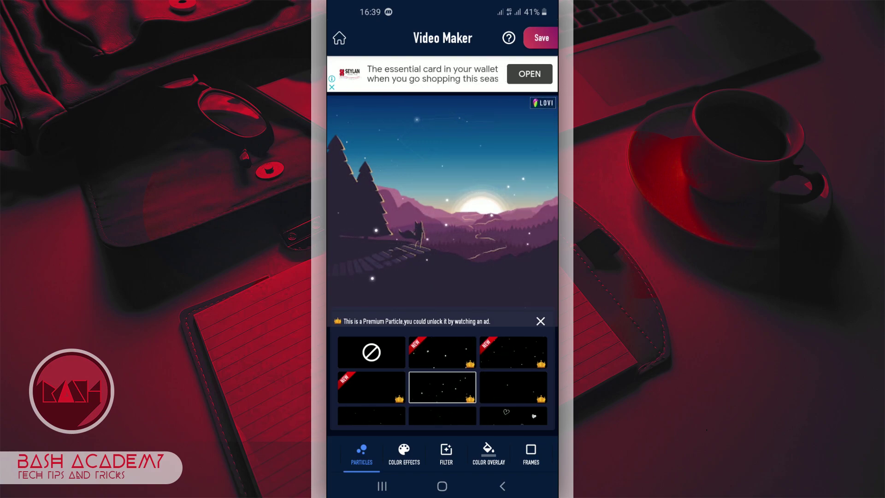
{"action": "left_click_drag", "start_coordinate": [442, 406], "coordinate": [442, 332]}
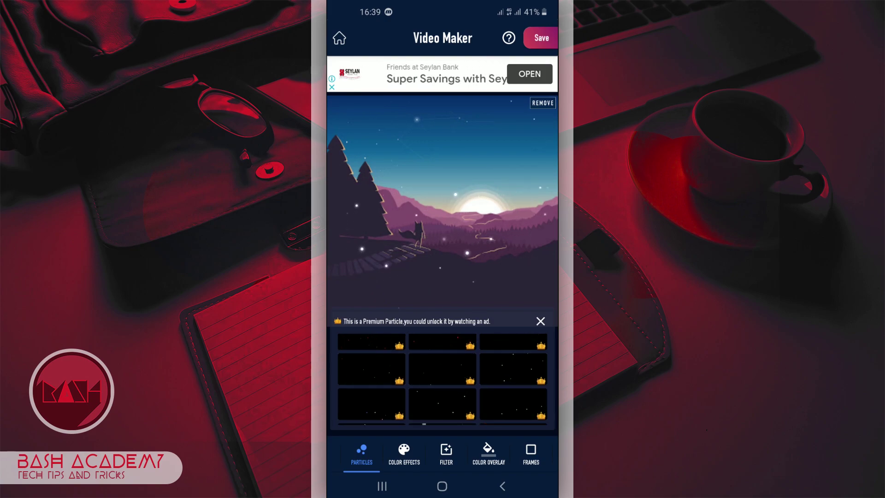
{"action": "left_click", "coordinate": [406, 388]}
{"action": "left_click_drag", "start_coordinate": [406, 388], "coordinate": [406, 376]}
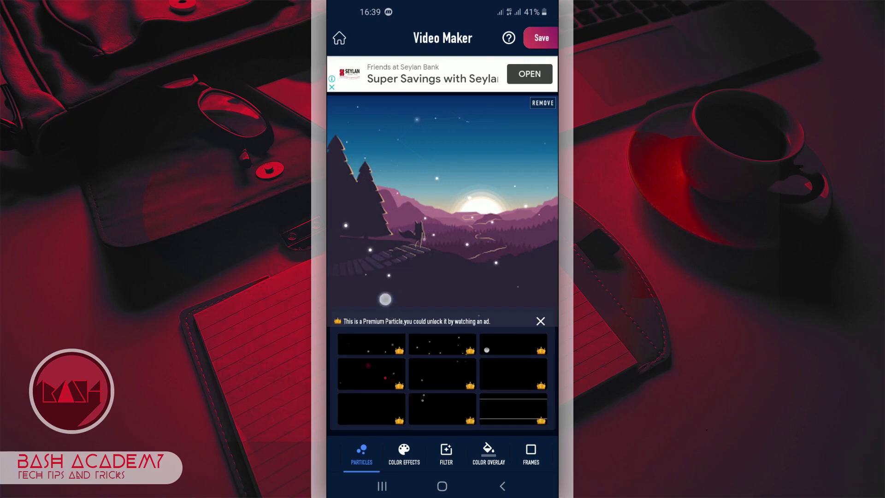
Step: Scroll the particle grid and add the lightning particle effect to the video
{"action": "mouse_move", "coordinate": [405, 351]}
{"action": "left_mouse_down"}
{"action": "mouse_move", "coordinate": [375, 302]}
{"action": "mouse_move", "coordinate": [366, 311]}
{"action": "left_mouse_up"}
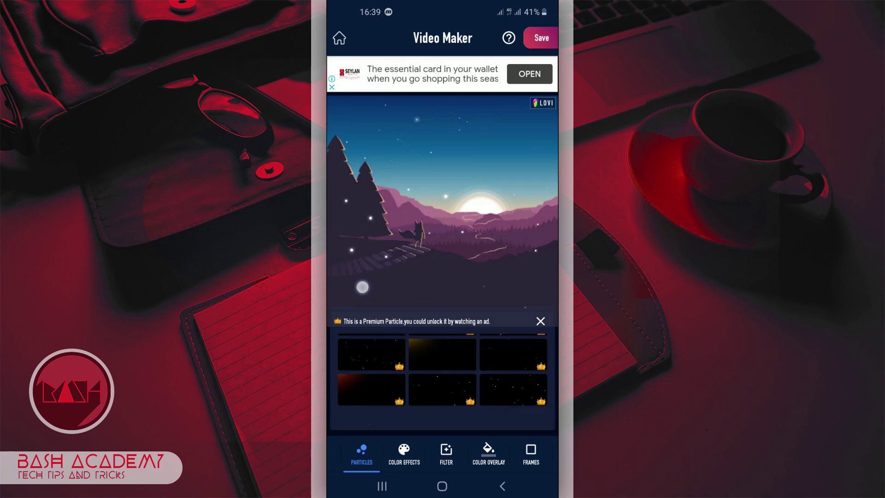
{"action": "left_click_drag", "start_coordinate": [365, 311], "coordinate": [352, 226]}
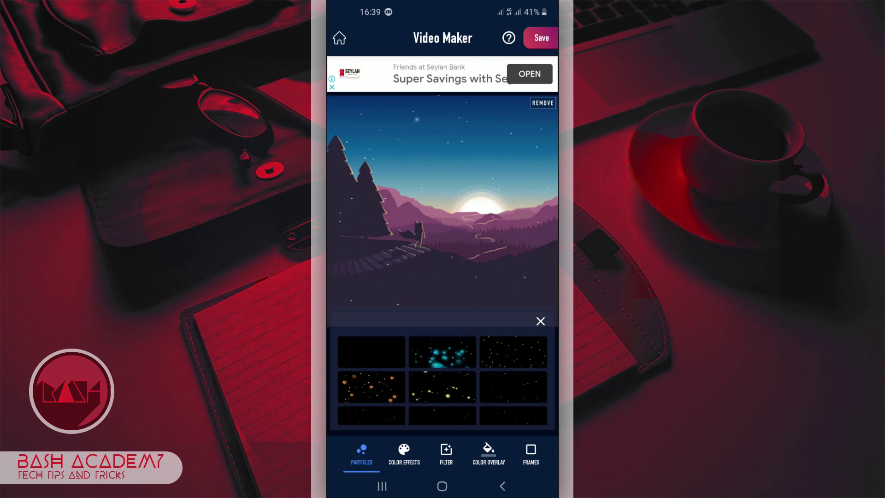
{"action": "left_click", "coordinate": [371, 352]}
{"action": "left_click_drag", "start_coordinate": [362, 350], "coordinate": [351, 263]}
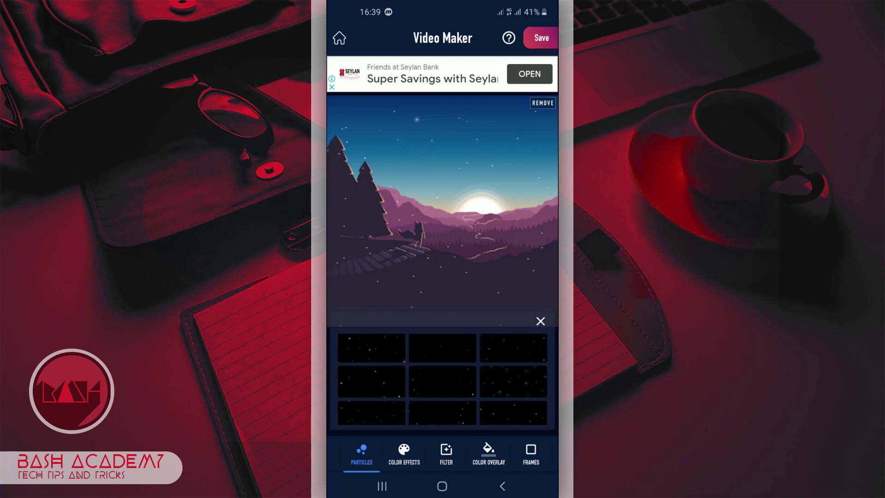
{"action": "left_click_drag", "start_coordinate": [358, 275], "coordinate": [352, 246]}
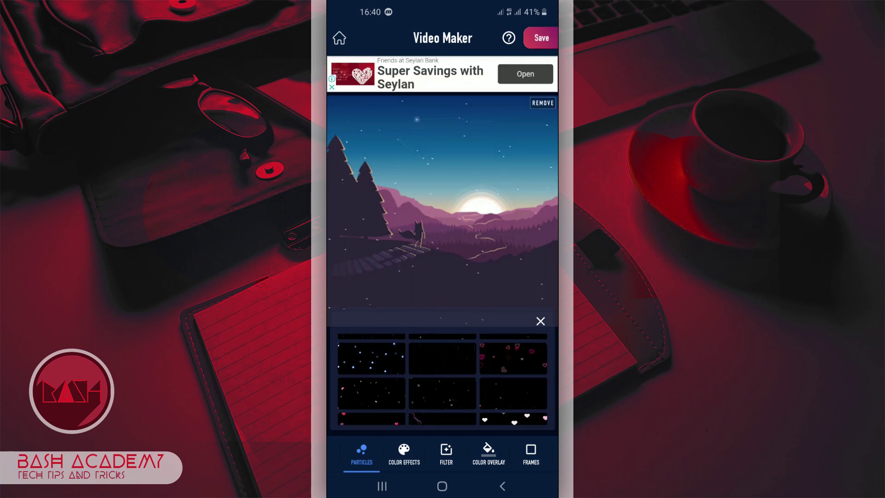
{"action": "left_click_drag", "start_coordinate": [377, 285], "coordinate": [360, 243]}
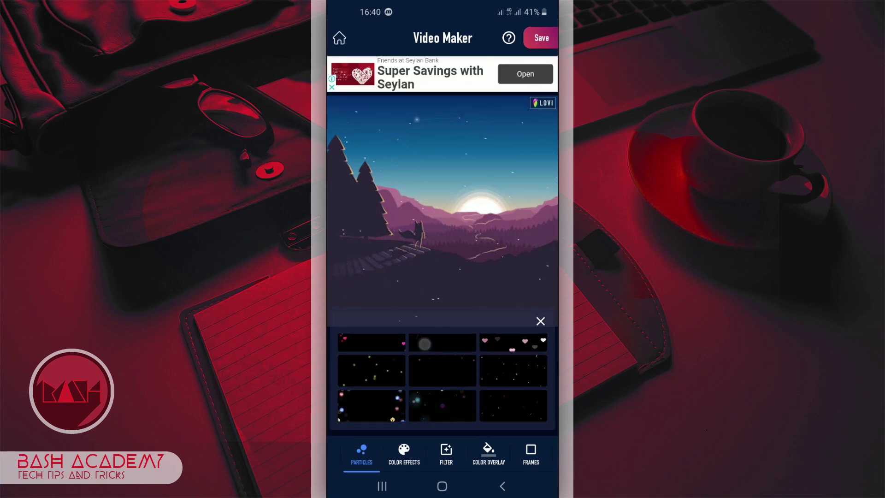
{"action": "left_click", "coordinate": [425, 343]}
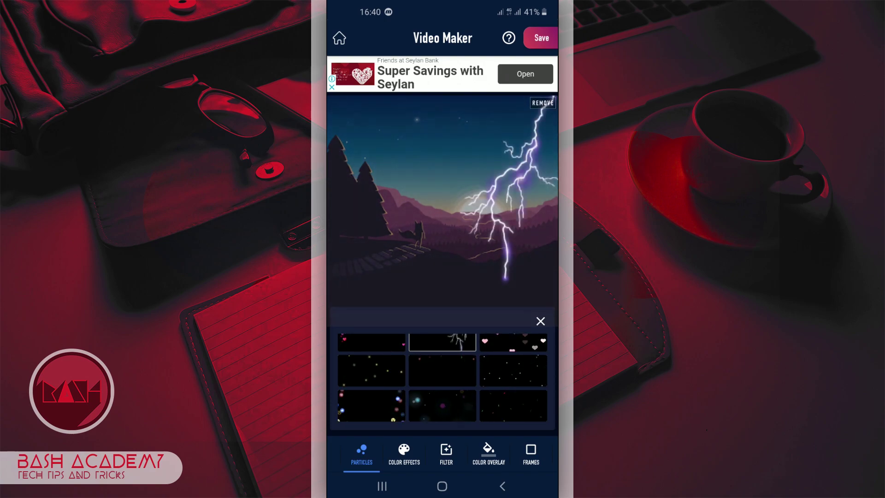
{"action": "left_click_drag", "start_coordinate": [392, 409], "coordinate": [422, 326]}
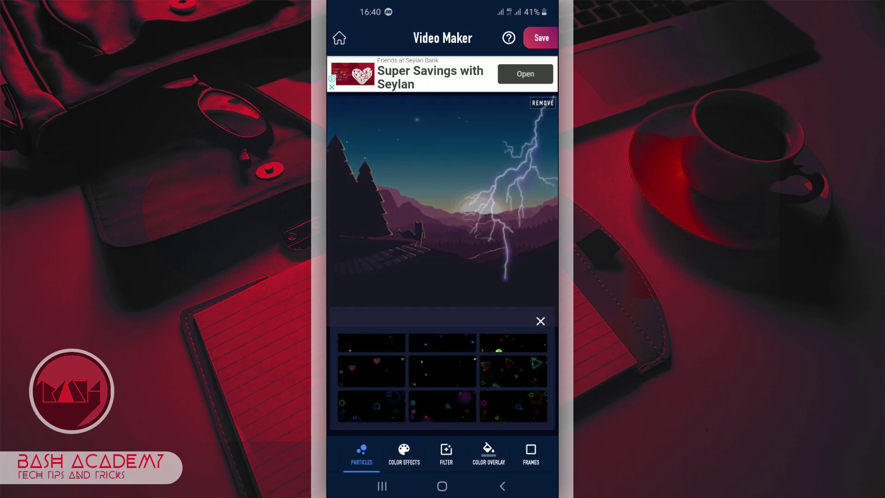
{"action": "left_click", "coordinate": [403, 454]}
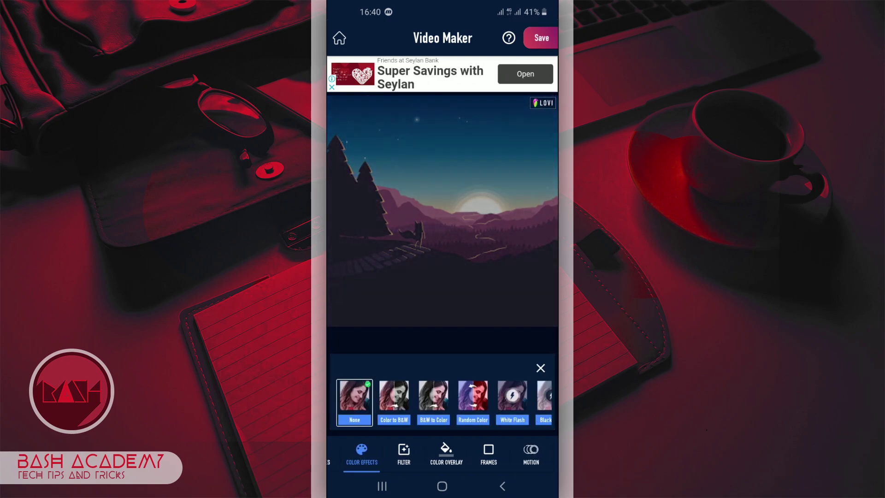
Step: Compare the Color to B&W and B&W to Color effects on the video
{"action": "left_click", "coordinate": [394, 399]}
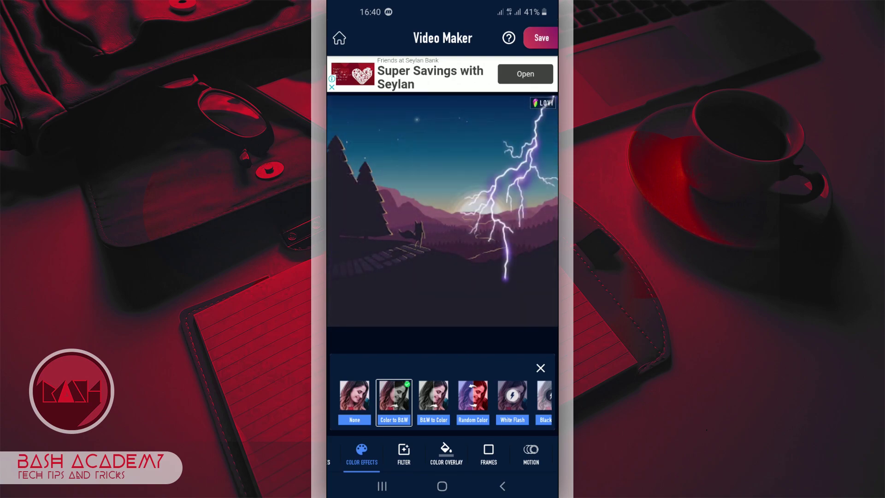
{"action": "left_click", "coordinate": [433, 402]}
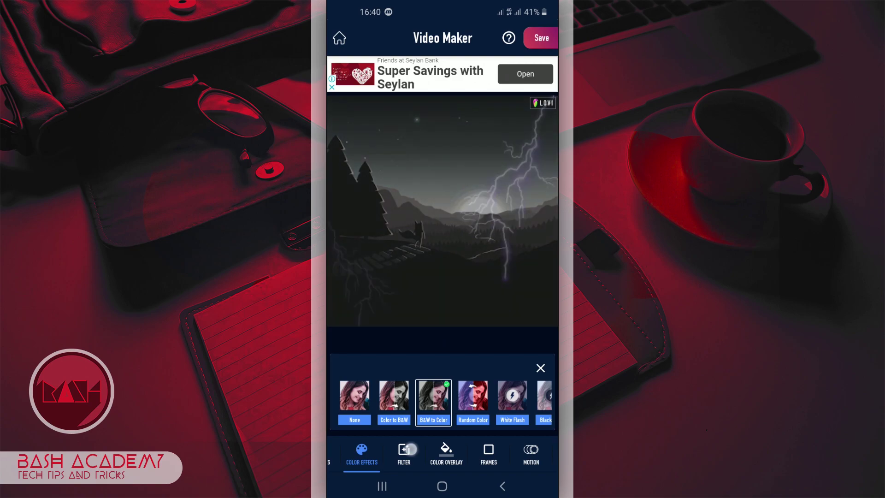
{"action": "left_click", "coordinate": [394, 396]}
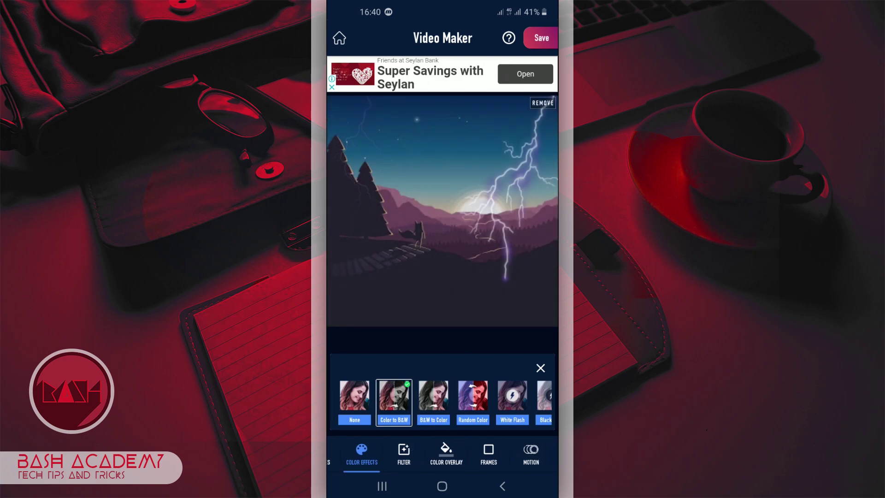
{"action": "left_click", "coordinate": [433, 397]}
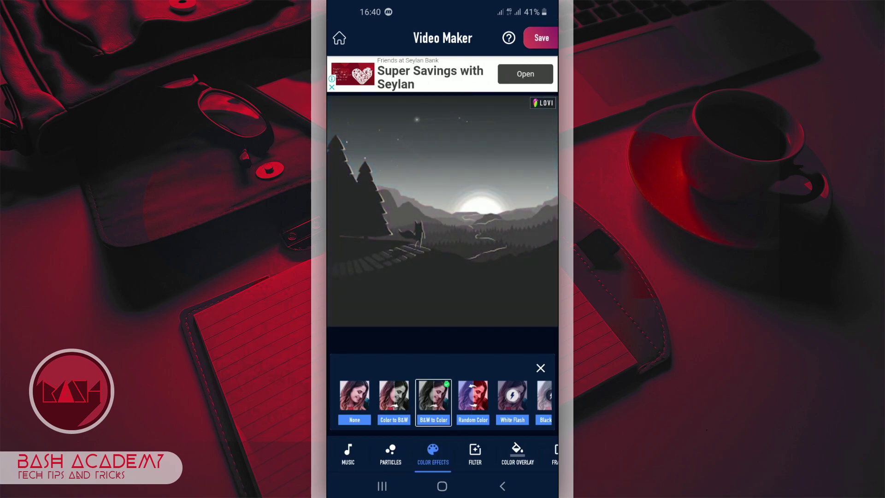
Step: Try Random Color from dark red to light green, then settle on White Flash
{"action": "left_click", "coordinate": [473, 396]}
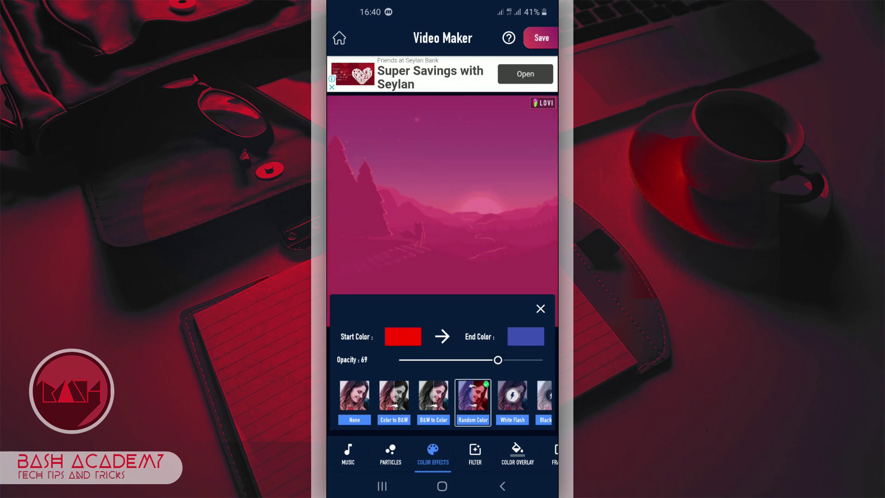
{"action": "left_click", "coordinate": [403, 337]}
{"action": "left_click", "coordinate": [518, 373]}
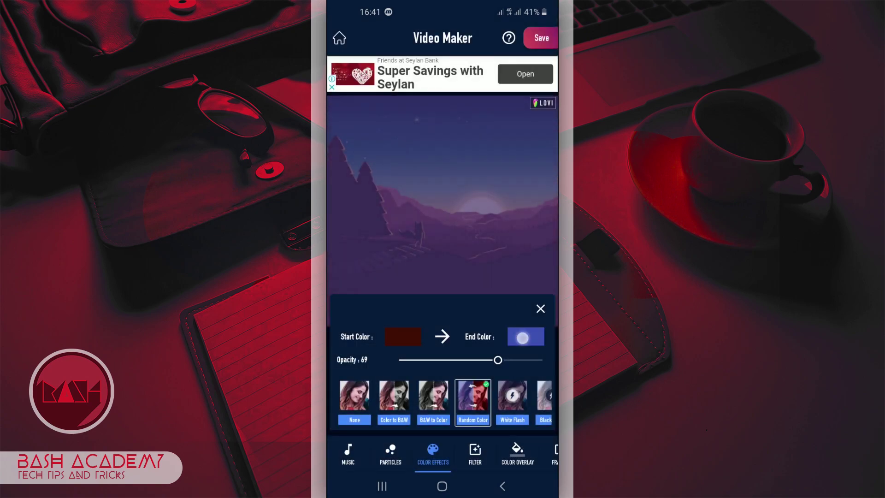
{"action": "left_click", "coordinate": [526, 337]}
{"action": "left_click", "coordinate": [518, 372]}
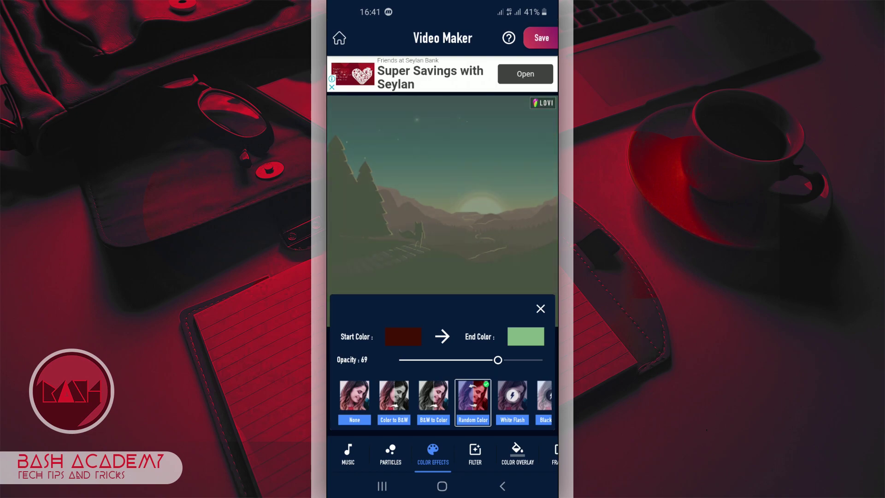
{"action": "left_click", "coordinate": [513, 396]}
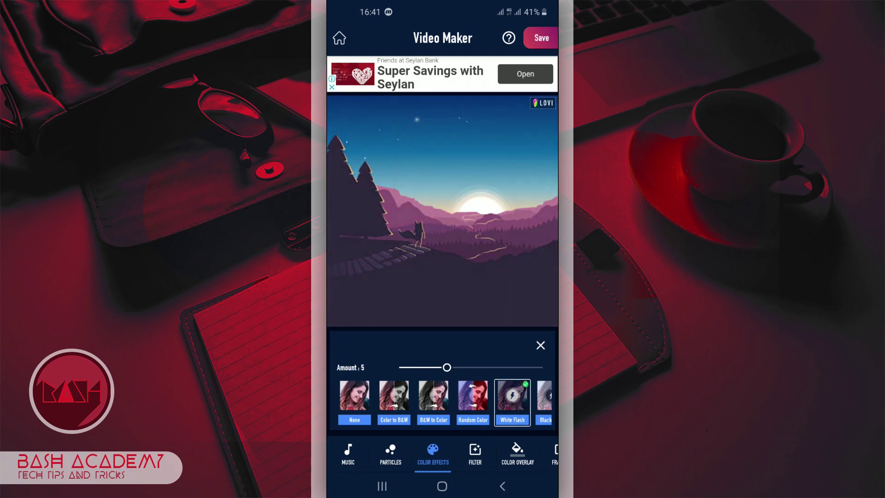
{"action": "left_click", "coordinate": [518, 454]}
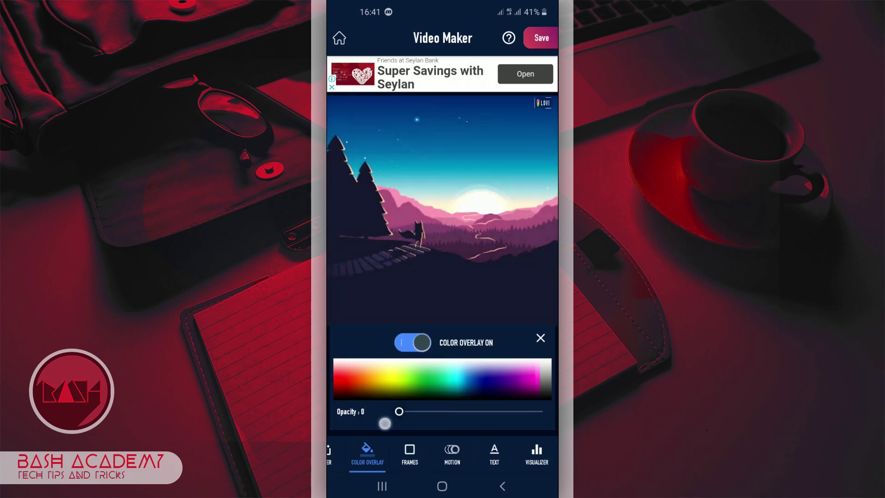
Step: Try teal, magenta and violet overlay tints at various opacities, leaving the overlay off
{"action": "mouse_move", "coordinate": [421, 412]}
{"action": "left_mouse_down"}
{"action": "mouse_move", "coordinate": [528, 411]}
{"action": "mouse_move", "coordinate": [455, 411]}
{"action": "mouse_move", "coordinate": [522, 377]}
{"action": "mouse_move", "coordinate": [443, 376]}
{"action": "left_mouse_up"}
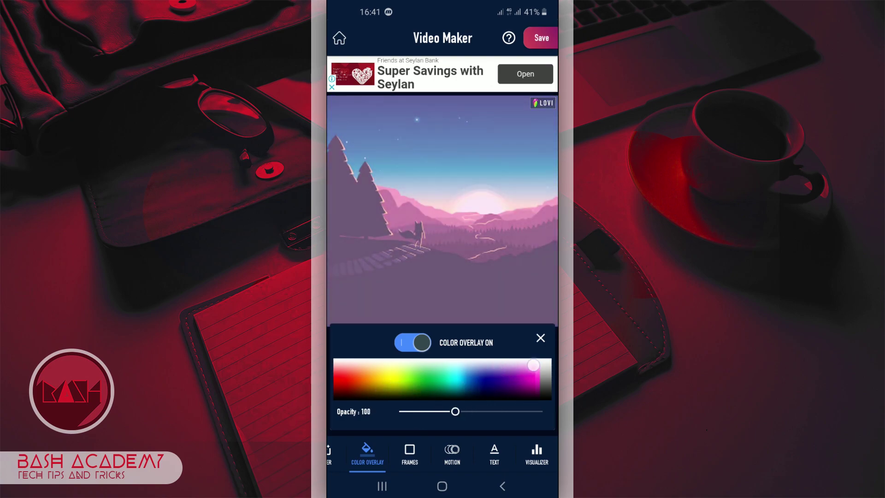
{"action": "mouse_move", "coordinate": [443, 376]}
{"action": "left_mouse_down"}
{"action": "mouse_move", "coordinate": [498, 381]}
{"action": "mouse_move", "coordinate": [534, 367]}
{"action": "mouse_move", "coordinate": [378, 397]}
{"action": "left_mouse_up"}
{"action": "mouse_move", "coordinate": [429, 415]}
{"action": "left_mouse_down"}
{"action": "mouse_move", "coordinate": [499, 415]}
{"action": "mouse_move", "coordinate": [386, 423]}
{"action": "mouse_move", "coordinate": [455, 412]}
{"action": "left_mouse_up"}
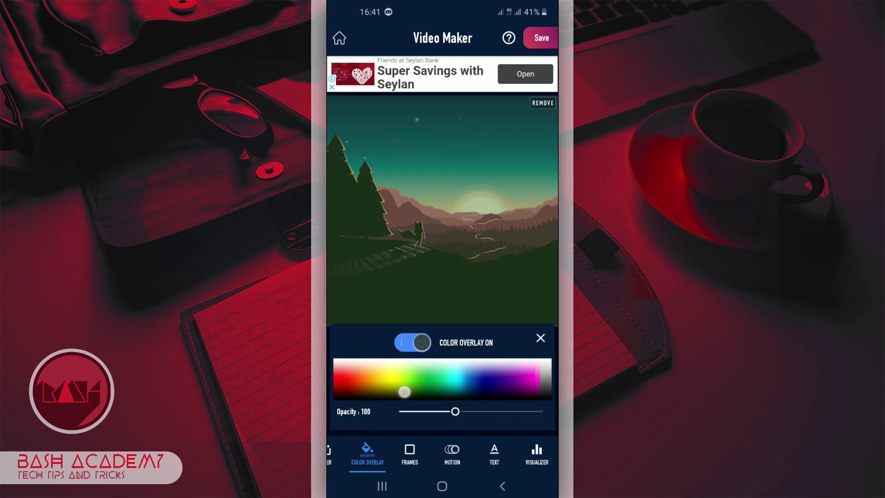
{"action": "mouse_move", "coordinate": [376, 397]}
{"action": "left_mouse_down"}
{"action": "mouse_move", "coordinate": [522, 374]}
{"action": "mouse_move", "coordinate": [458, 377]}
{"action": "mouse_move", "coordinate": [522, 374]}
{"action": "left_mouse_up"}
{"action": "left_click_drag", "start_coordinate": [455, 412], "coordinate": [428, 414]}
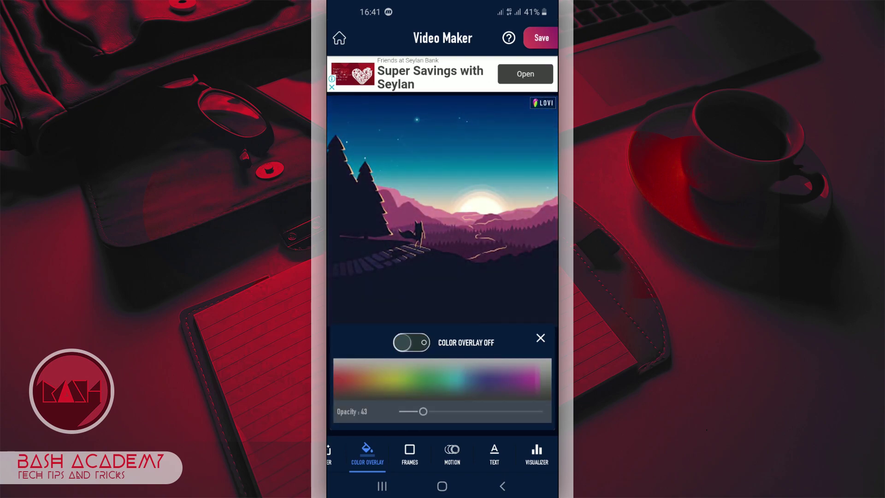
{"action": "left_click", "coordinate": [410, 455]}
{"action": "left_click_drag", "start_coordinate": [507, 397], "coordinate": [368, 396]}
Step: Preview the yellow splatter and X-shaped Ink frames, then set the frame to None
{"action": "left_click", "coordinate": [531, 396]}
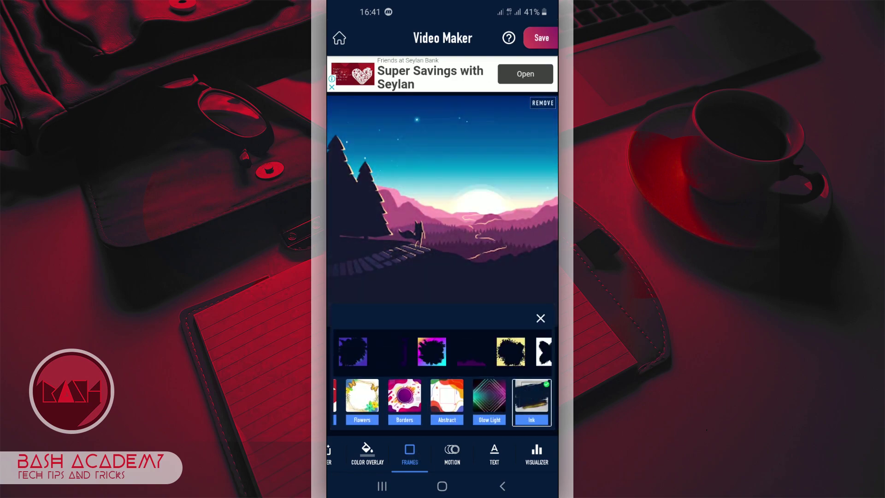
{"action": "left_click", "coordinate": [532, 354]}
{"action": "left_click", "coordinate": [512, 355]}
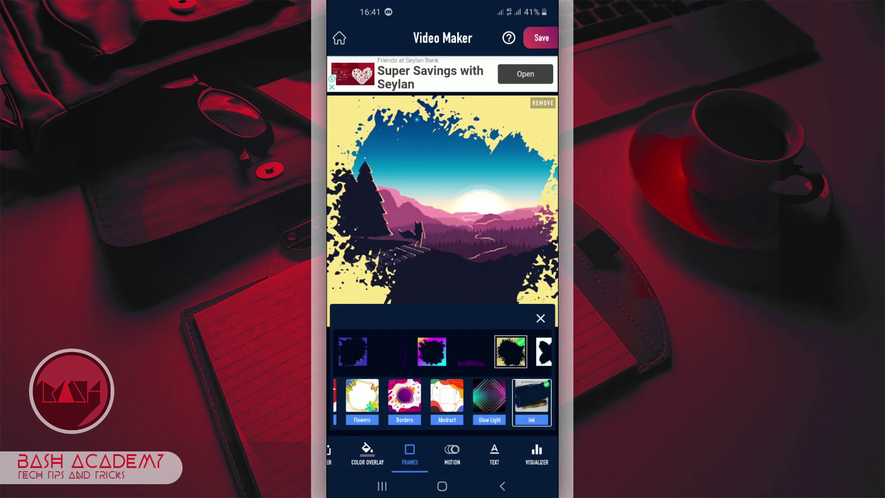
{"action": "left_click_drag", "start_coordinate": [518, 362], "coordinate": [455, 362]}
{"action": "left_click", "coordinate": [487, 352]}
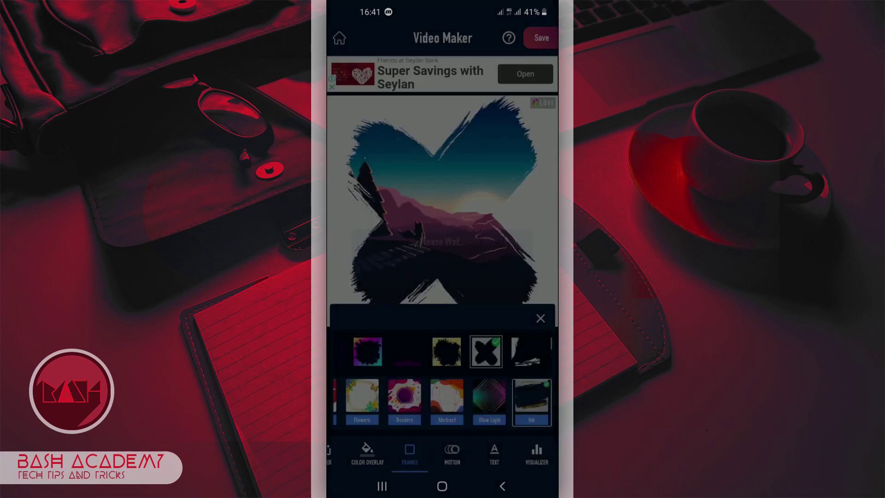
{"action": "left_click", "coordinate": [541, 319]}
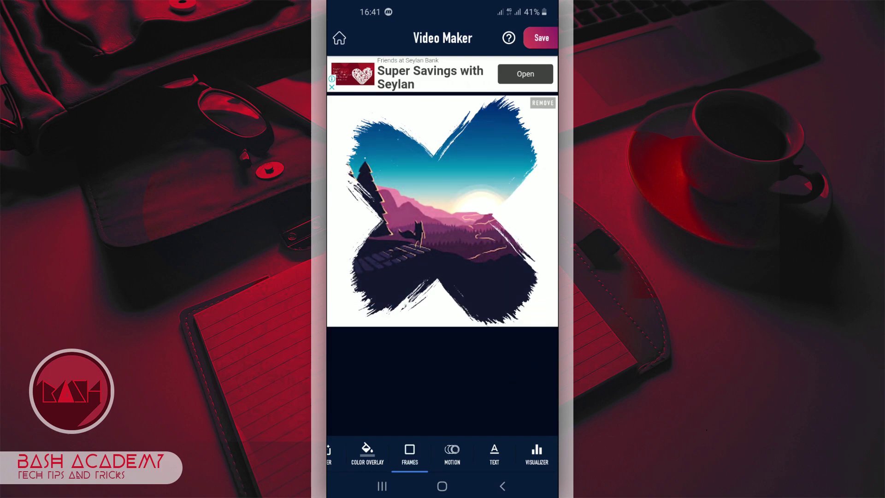
{"action": "left_click", "coordinate": [409, 454]}
{"action": "left_click_drag", "start_coordinate": [369, 401], "coordinate": [507, 401]}
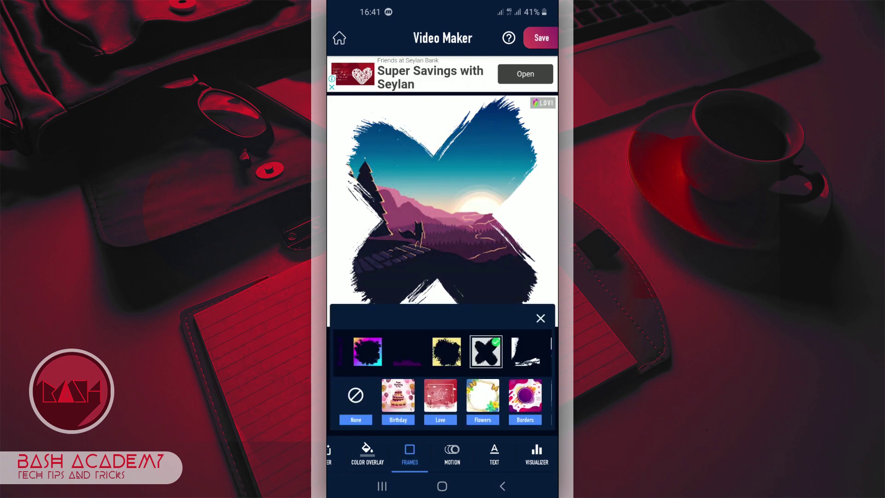
{"action": "left_click", "coordinate": [354, 397]}
{"action": "left_click", "coordinate": [453, 454]}
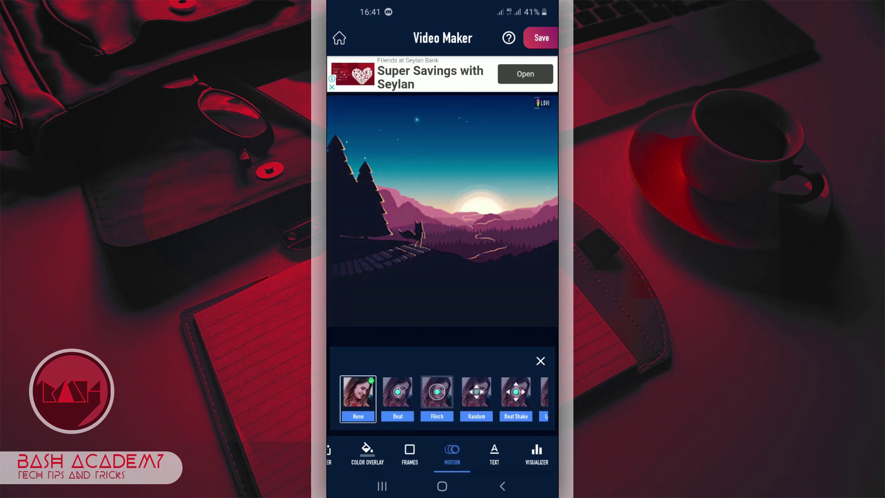
Step: Try the Beat motion, sliding its Beat To value between 0 and 32
{"action": "left_click", "coordinate": [398, 396]}
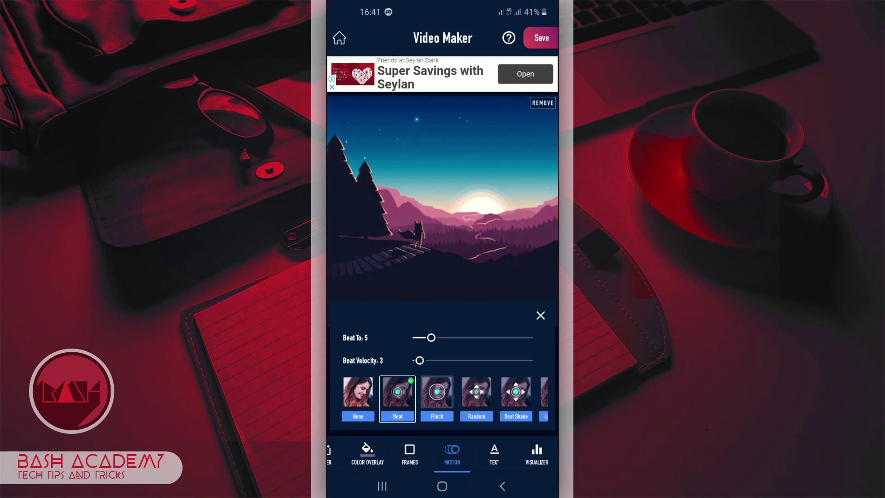
{"action": "left_click_drag", "start_coordinate": [431, 338], "coordinate": [503, 337]}
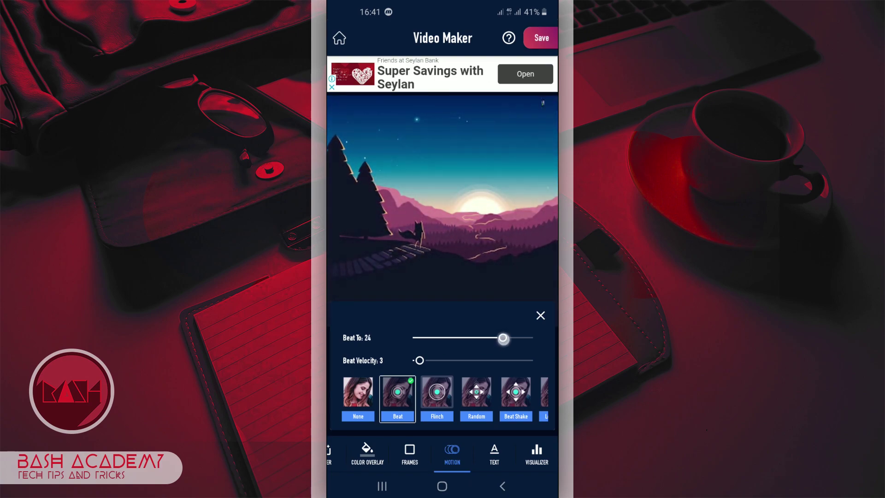
{"action": "left_click_drag", "start_coordinate": [429, 358], "coordinate": [525, 362]}
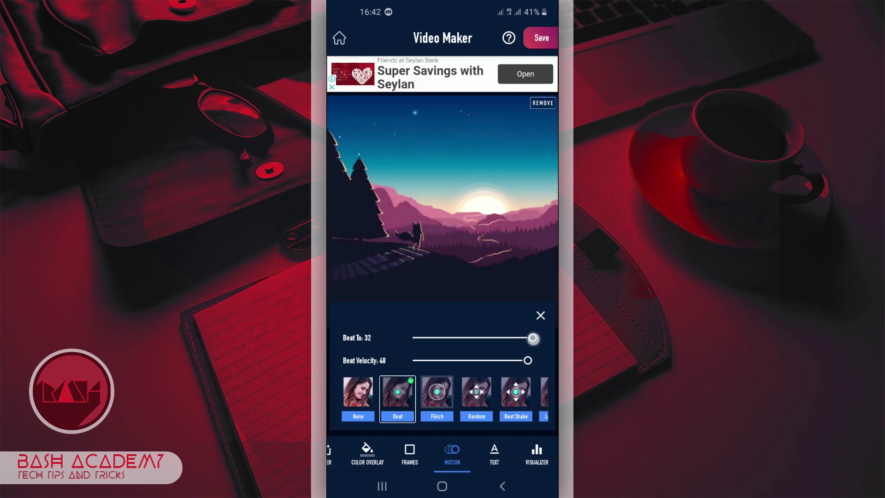
{"action": "mouse_move", "coordinate": [533, 339]}
{"action": "left_mouse_down"}
{"action": "mouse_move", "coordinate": [388, 354]}
{"action": "mouse_move", "coordinate": [430, 352]}
{"action": "mouse_move", "coordinate": [432, 361]}
{"action": "left_mouse_up"}
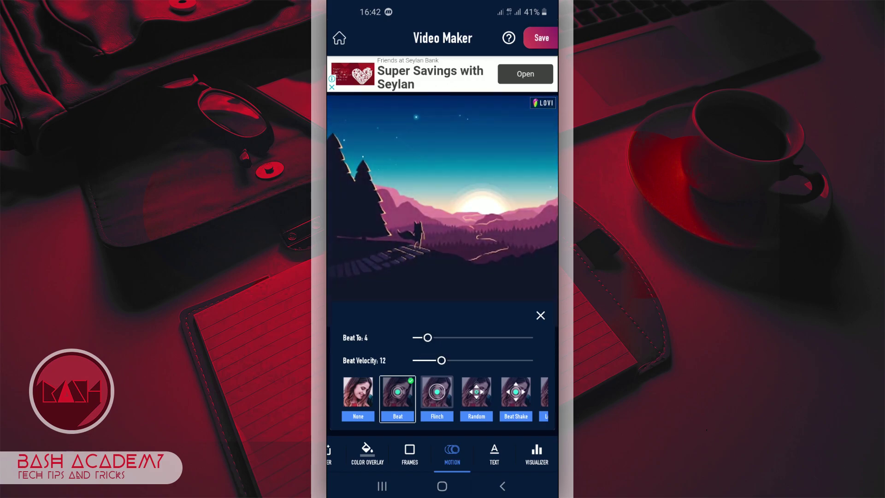
{"action": "left_click_drag", "start_coordinate": [427, 338], "coordinate": [423, 338]}
Step: Choose Beat Shake with Beat To 2 and Beat Velocity 7, then close the panel
{"action": "left_click", "coordinate": [437, 392]}
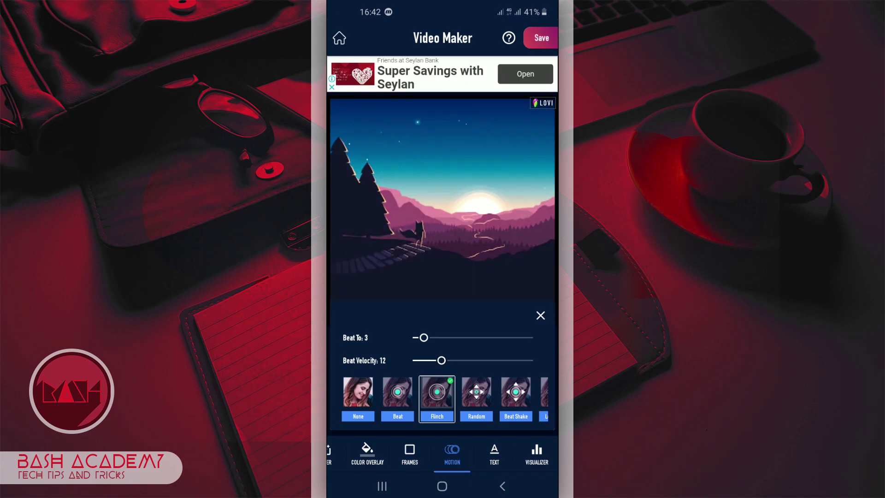
{"action": "left_click", "coordinate": [477, 392]}
{"action": "left_click", "coordinate": [516, 391]}
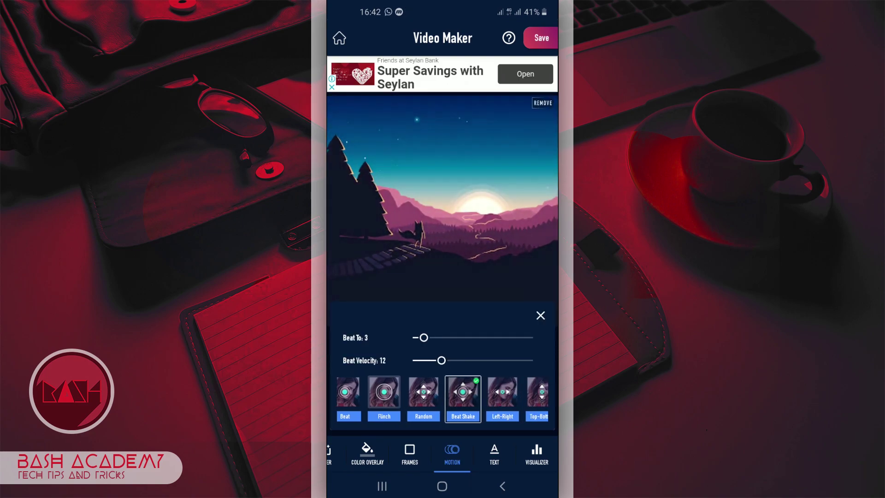
{"action": "mouse_move", "coordinate": [424, 338]}
{"action": "left_mouse_down"}
{"action": "mouse_move", "coordinate": [416, 337]}
{"action": "mouse_move", "coordinate": [429, 360]}
{"action": "mouse_move", "coordinate": [420, 360]}
{"action": "mouse_move", "coordinate": [420, 338]}
{"action": "mouse_move", "coordinate": [437, 360]}
{"action": "mouse_move", "coordinate": [419, 337]}
{"action": "left_mouse_up"}
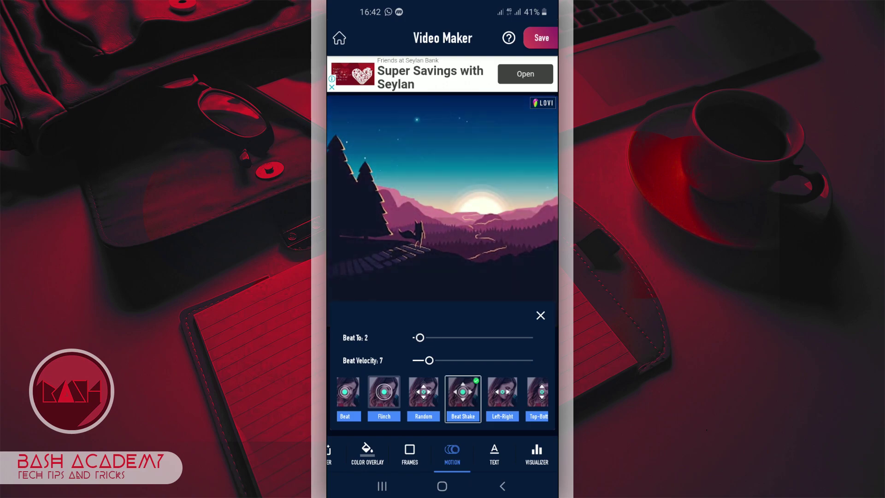
{"action": "left_click", "coordinate": [540, 315]}
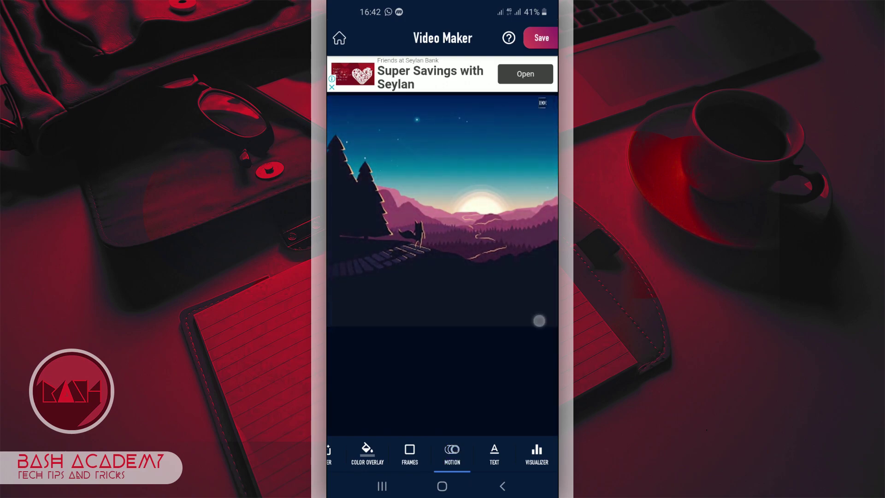
Step: Add a text layer reading 'GUTS OVER FEAR' in a bold condensed font
{"action": "left_click", "coordinate": [497, 453]}
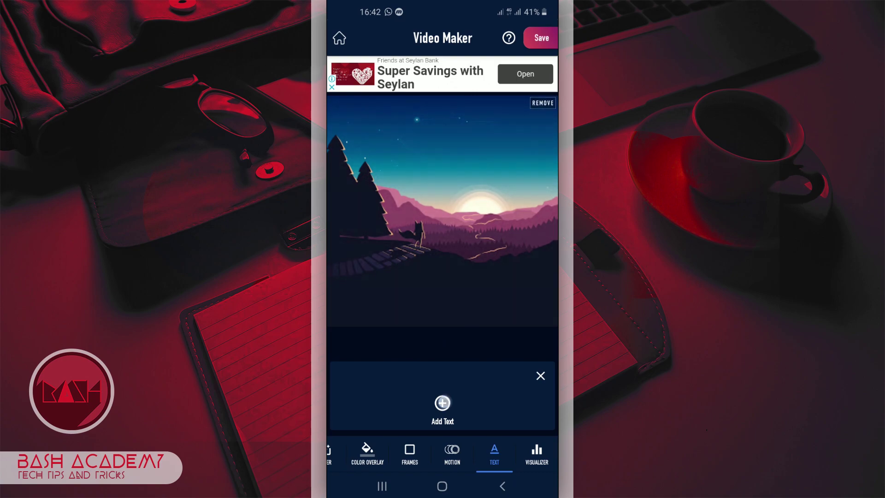
{"action": "left_click", "coordinate": [443, 408]}
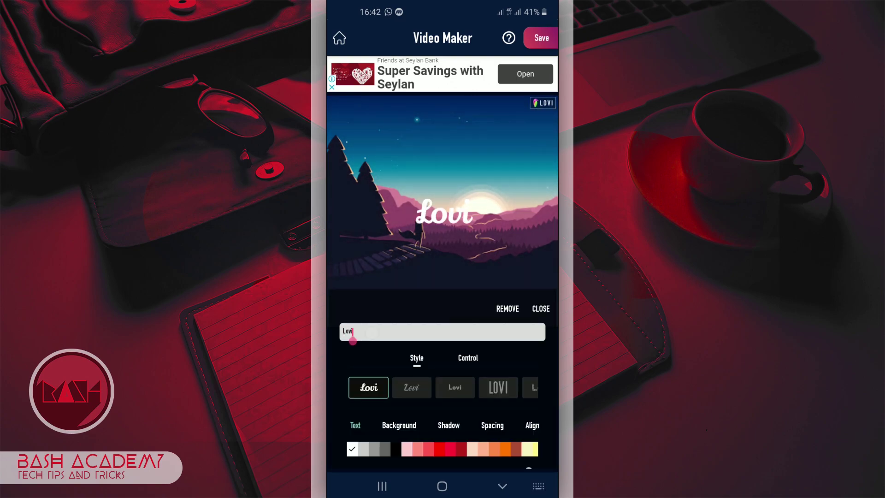
{"action": "left_click", "coordinate": [371, 332]}
{"action": "key", "text": "BackSpace"}
{"action": "key", "text": "BackSpace"}
{"action": "key", "text": "BackSpace"}
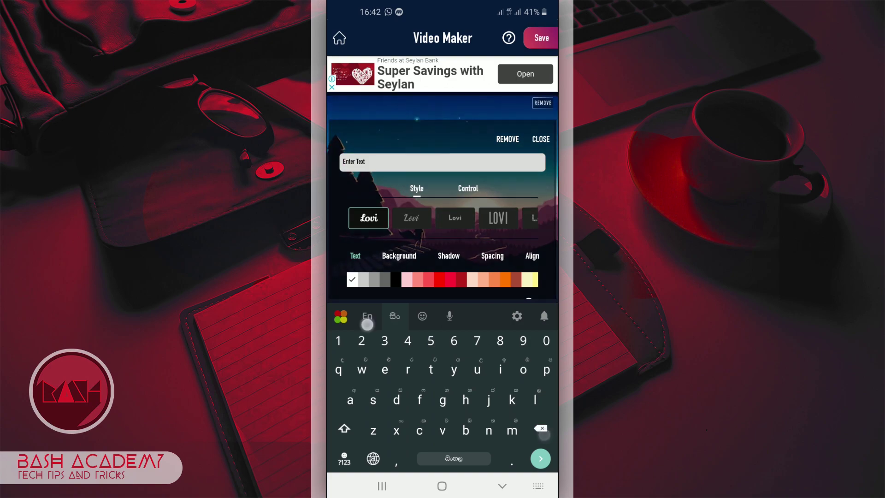
{"action": "left_click", "coordinate": [367, 325]}
{"action": "type", "text": "GU"}
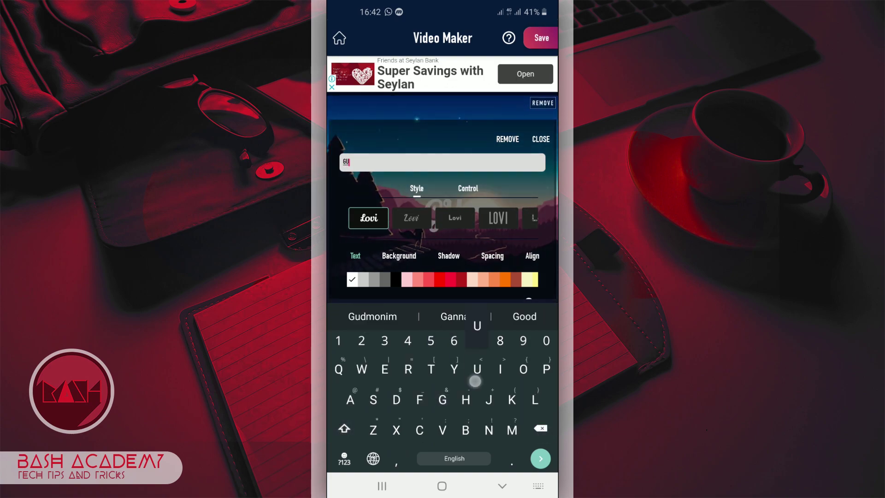
{"action": "type", "text": "TS OVE"}
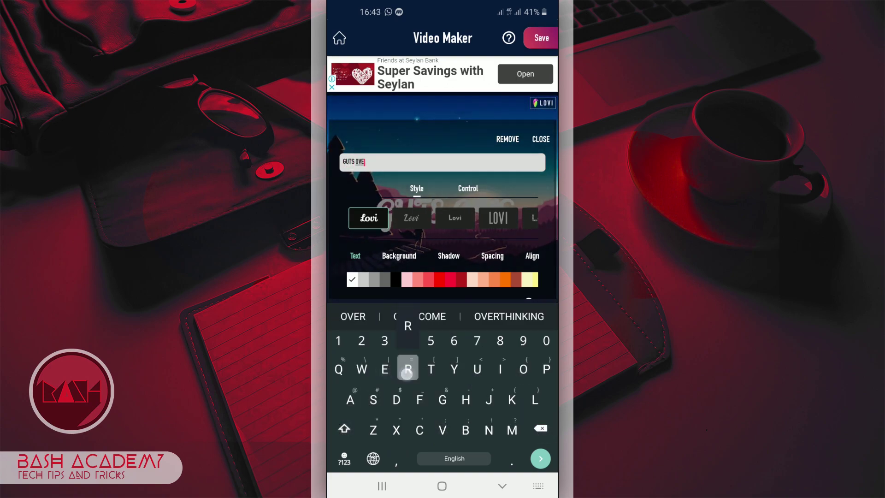
{"action": "type", "text": "R FEAR"}
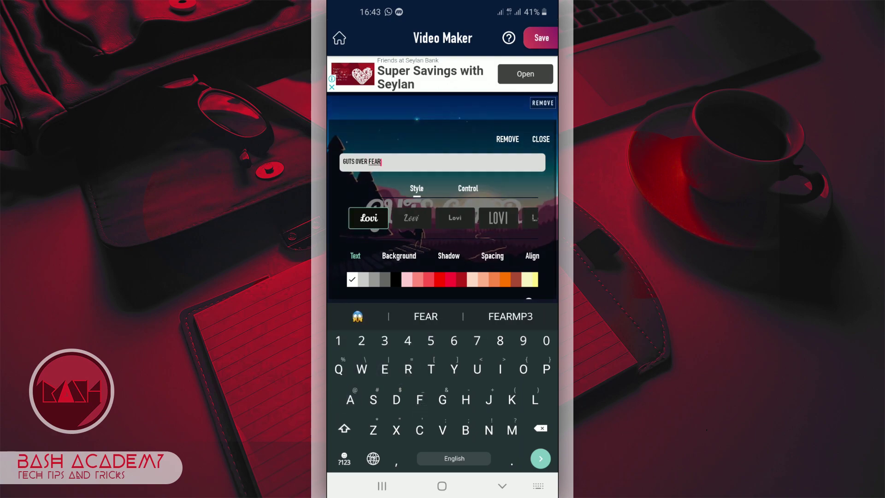
{"action": "scroll", "coordinate": [442, 218], "scroll_direction": "right", "scroll_amount": 2}
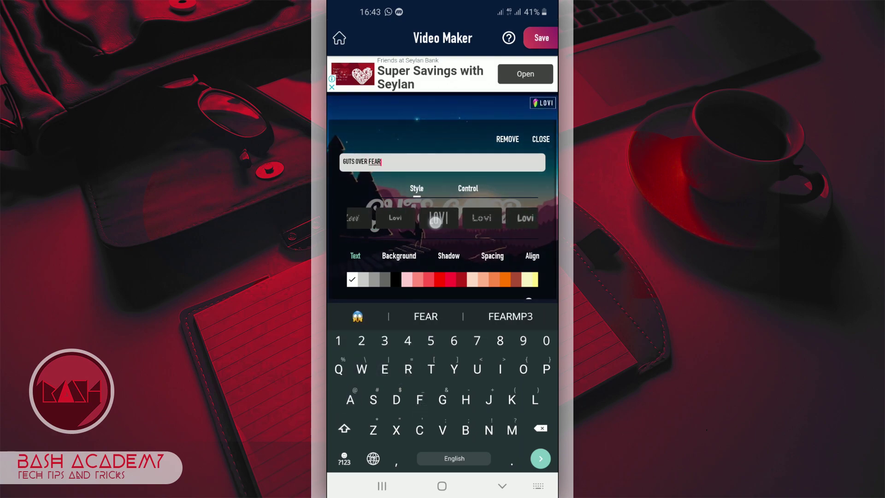
{"action": "left_click", "coordinate": [436, 222]}
{"action": "left_click", "coordinate": [396, 256]}
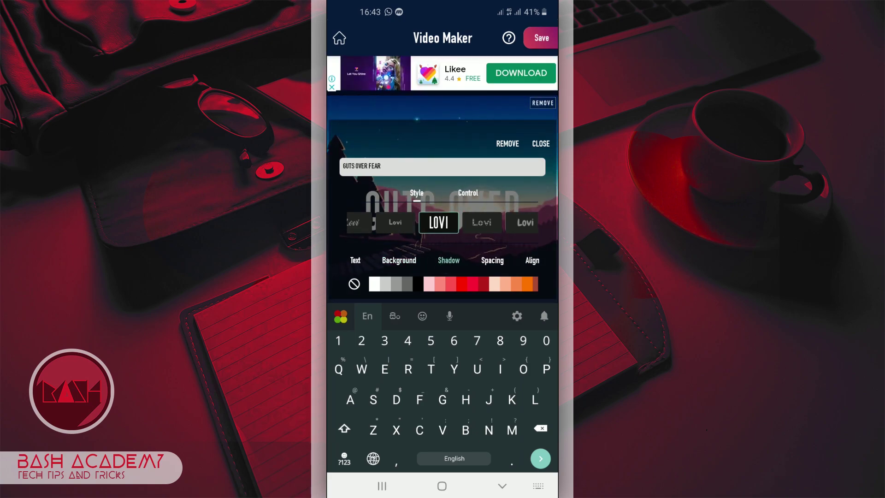
{"action": "left_click", "coordinate": [493, 260]}
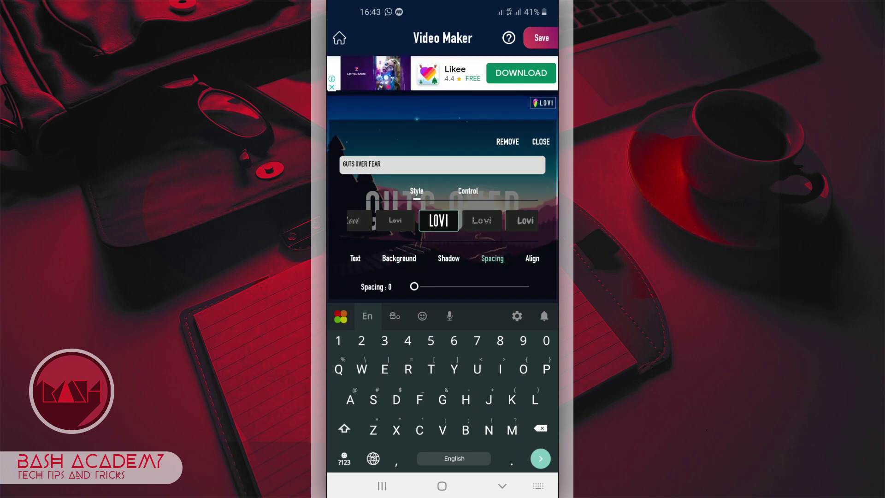
{"action": "left_click", "coordinate": [533, 259]}
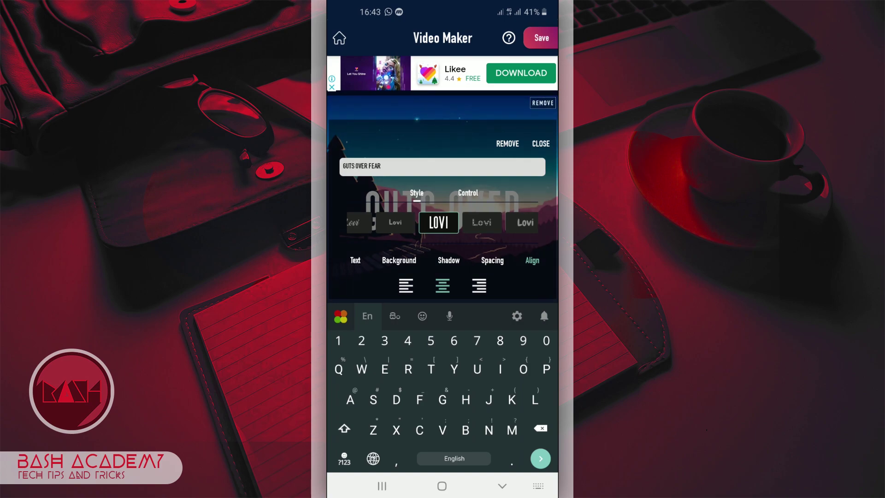
{"action": "left_click", "coordinate": [355, 260]}
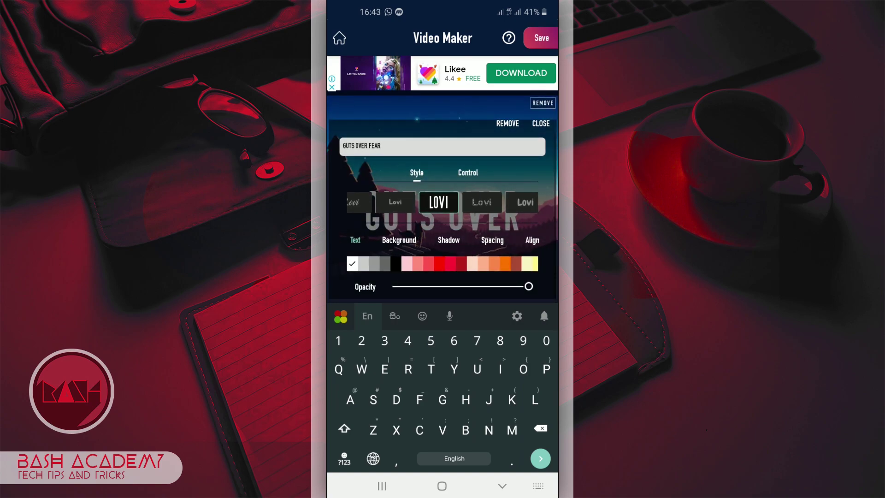
Step: Shrink the title to its smallest size in a 678px-wide box and move it down to the lower right
{"action": "left_click", "coordinate": [469, 173]}
{"action": "key", "text": "Escape"}
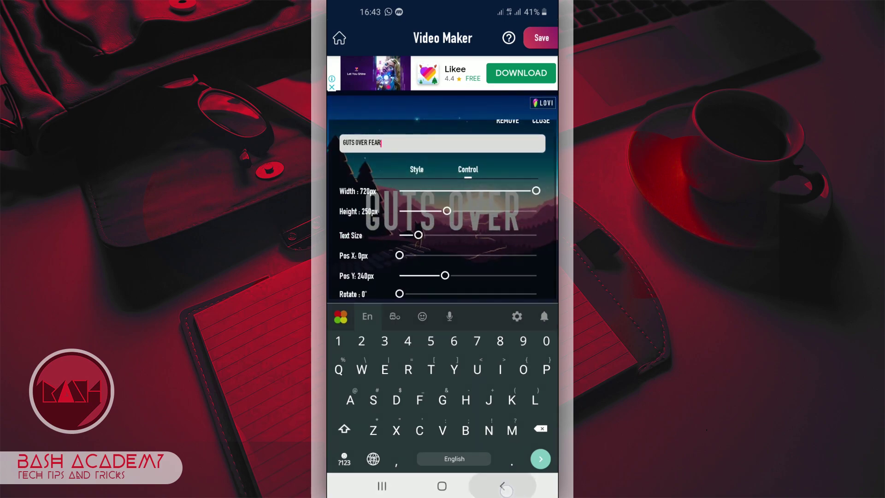
{"action": "left_click_drag", "start_coordinate": [523, 365], "coordinate": [528, 365]}
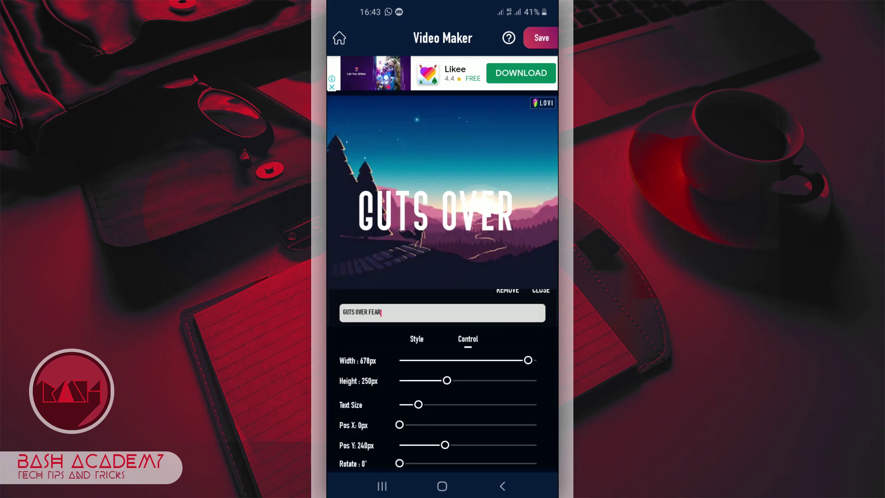
{"action": "left_click_drag", "start_coordinate": [437, 383], "coordinate": [455, 381]}
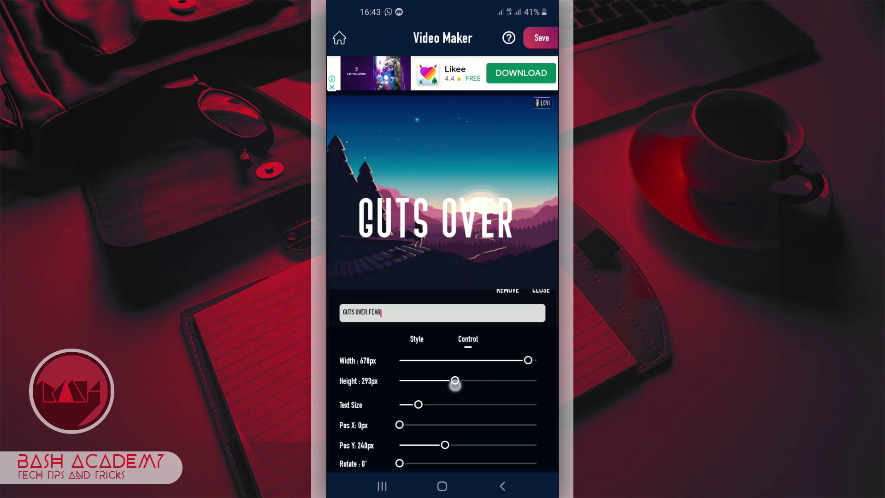
{"action": "left_click_drag", "start_coordinate": [418, 405], "coordinate": [402, 406]}
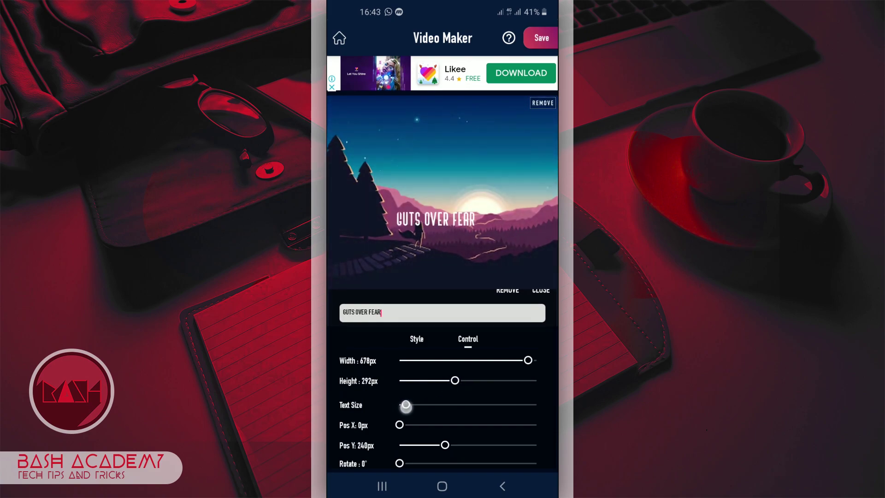
{"action": "left_click_drag", "start_coordinate": [455, 381], "coordinate": [502, 378]}
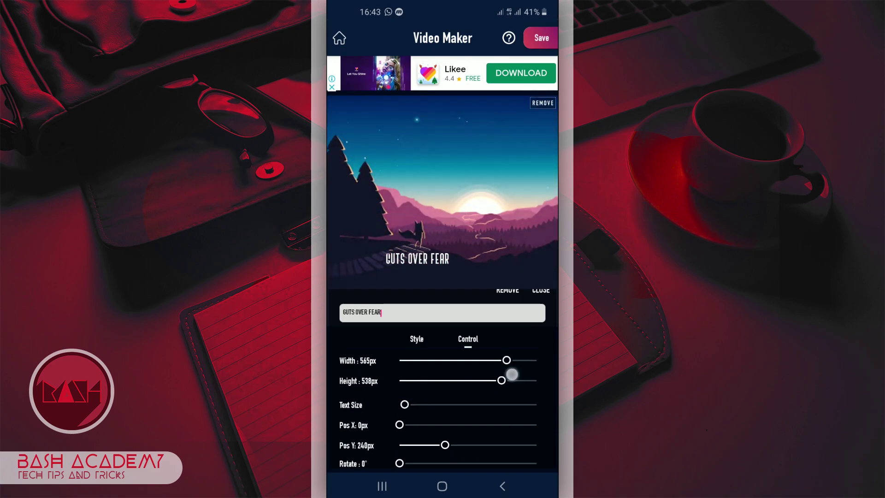
{"action": "left_click_drag", "start_coordinate": [399, 424], "coordinate": [458, 423]}
{"action": "left_click_drag", "start_coordinate": [399, 463], "coordinate": [518, 462]}
Step: Add a smaller 'EMINEM FT. SIA' credit layer placed beneath the title
{"action": "left_click", "coordinate": [443, 313]}
{"action": "type", "text": "EMINEM FT. SIA"}
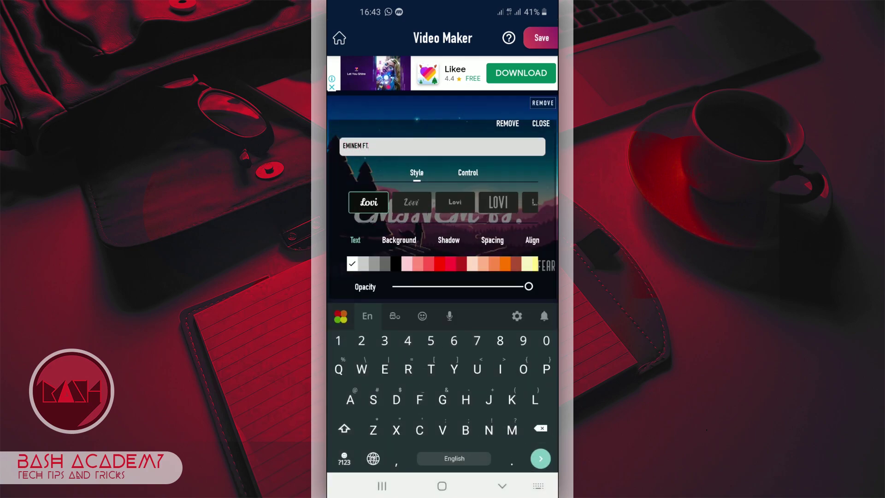
{"action": "left_click", "coordinate": [468, 338]}
{"action": "left_click_drag", "start_coordinate": [417, 405], "coordinate": [401, 404]}
{"action": "left_click_drag", "start_coordinate": [467, 425], "coordinate": [456, 424]}
Step: Move the GUTS OVER FEAR title lower in the frame, then add a first visualizer style
{"action": "left_click", "coordinate": [541, 290]}
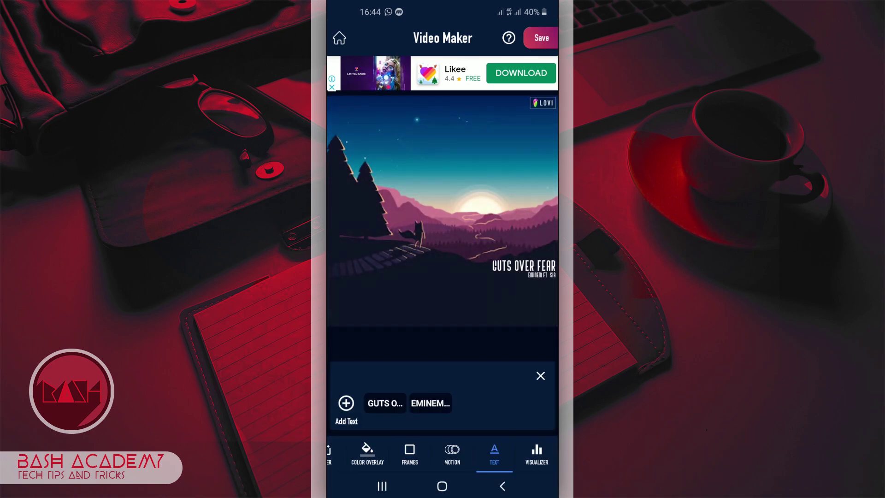
{"action": "left_click", "coordinate": [430, 404]}
{"action": "left_click", "coordinate": [541, 290]}
{"action": "left_click", "coordinate": [430, 403]}
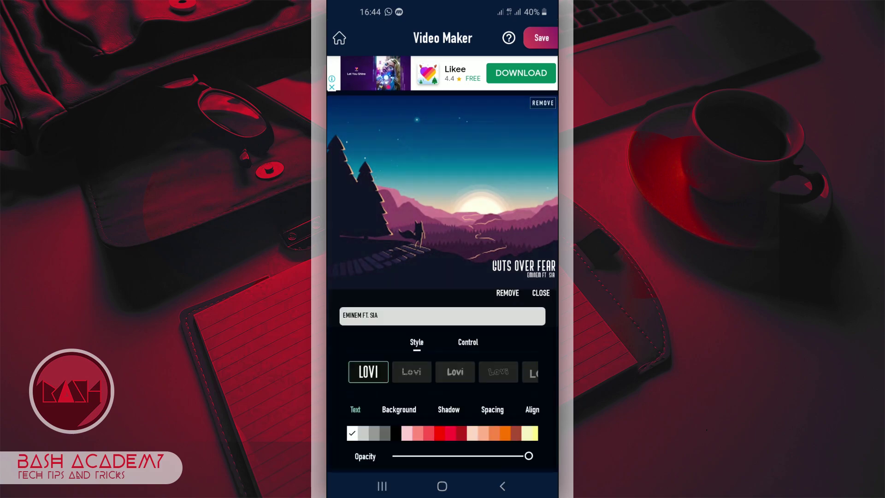
{"action": "left_click", "coordinate": [468, 339]}
{"action": "left_click", "coordinate": [541, 290]}
{"action": "left_click", "coordinate": [390, 400]}
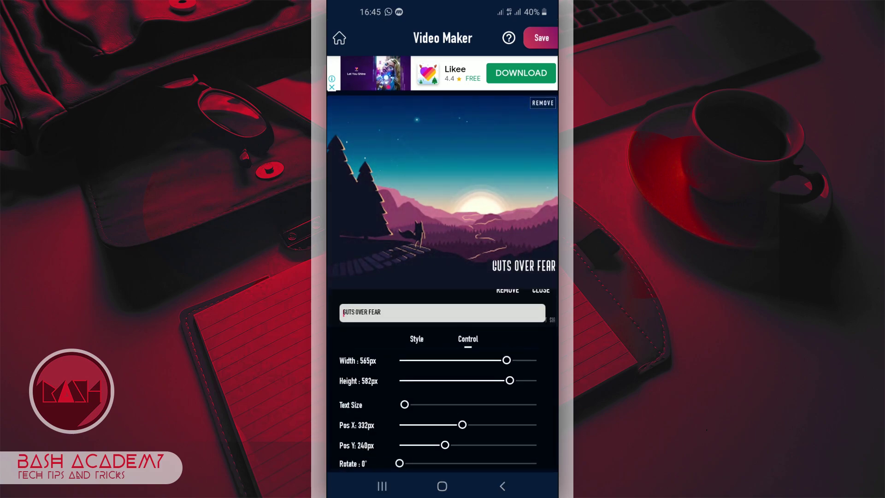
{"action": "left_click_drag", "start_coordinate": [445, 445], "coordinate": [470, 445]}
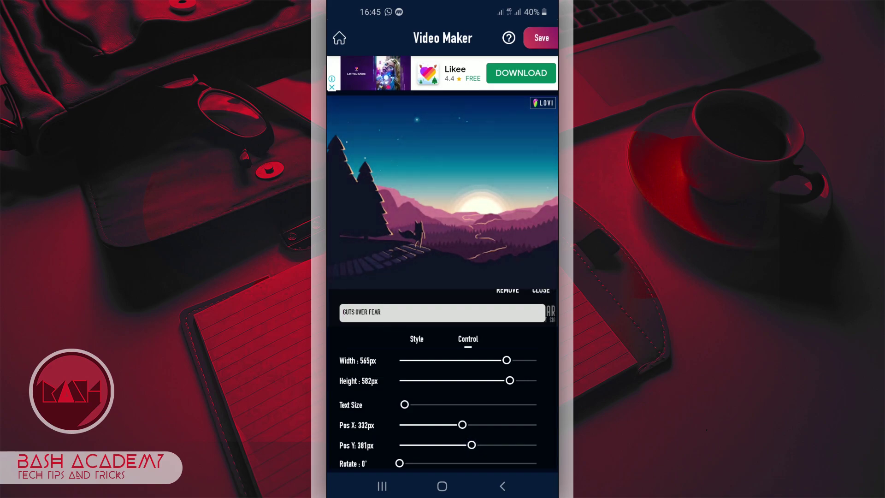
{"action": "left_click", "coordinate": [541, 290]}
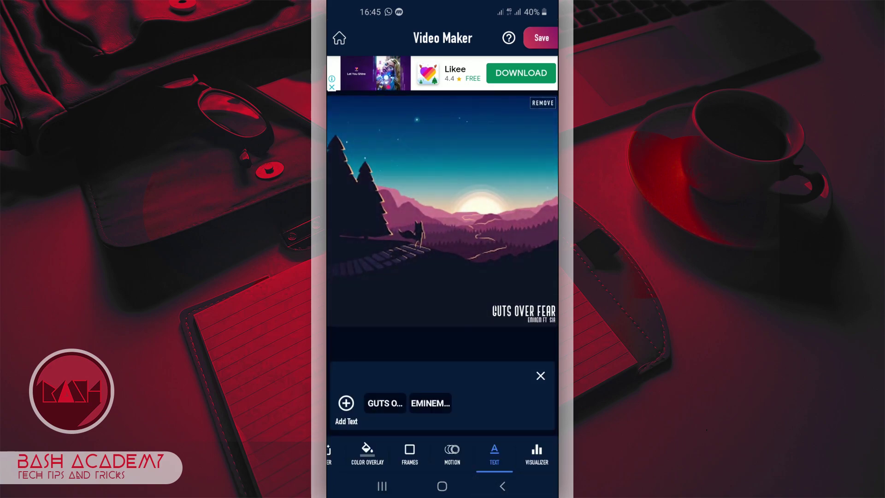
{"action": "left_click", "coordinate": [537, 455]}
{"action": "left_click", "coordinate": [392, 292]}
Step: Compare visualizer styles 2 through 10 and settle on style 8
{"action": "left_click", "coordinate": [435, 291]}
{"action": "left_click", "coordinate": [513, 291]}
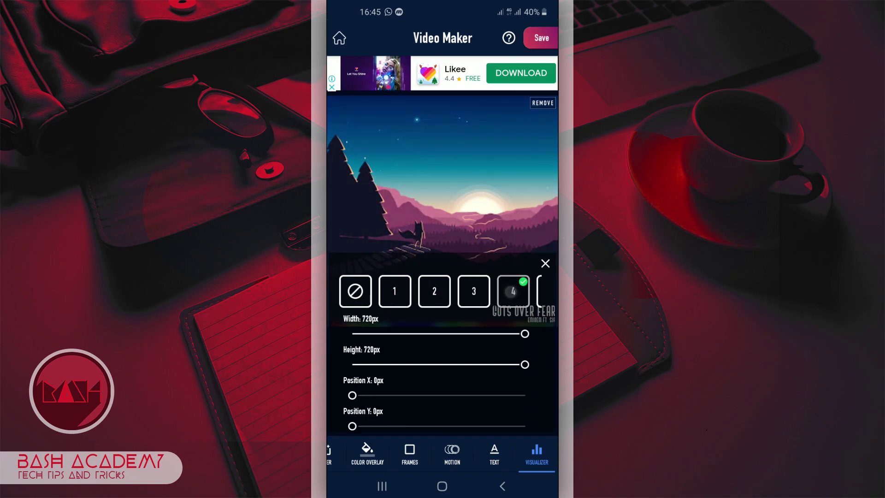
{"action": "left_click", "coordinate": [545, 291]}
{"action": "left_click_drag", "start_coordinate": [530, 291], "coordinate": [350, 291]}
{"action": "left_click", "coordinate": [373, 291]}
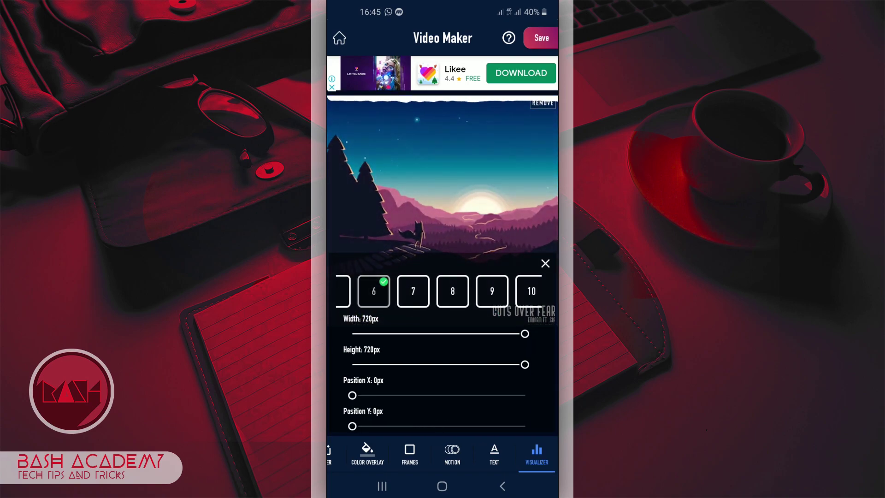
{"action": "left_click", "coordinate": [452, 291]}
{"action": "left_click", "coordinate": [492, 291]}
{"action": "left_click", "coordinate": [528, 291]}
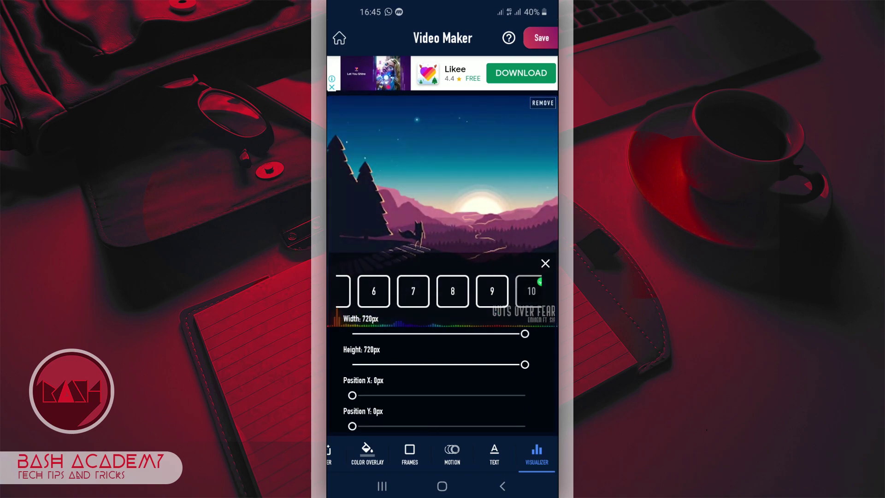
{"action": "left_click", "coordinate": [444, 291]}
Step: Narrow the visualizer to about 195px and position it above the song title
{"action": "left_click_drag", "start_coordinate": [421, 333], "coordinate": [386, 334]}
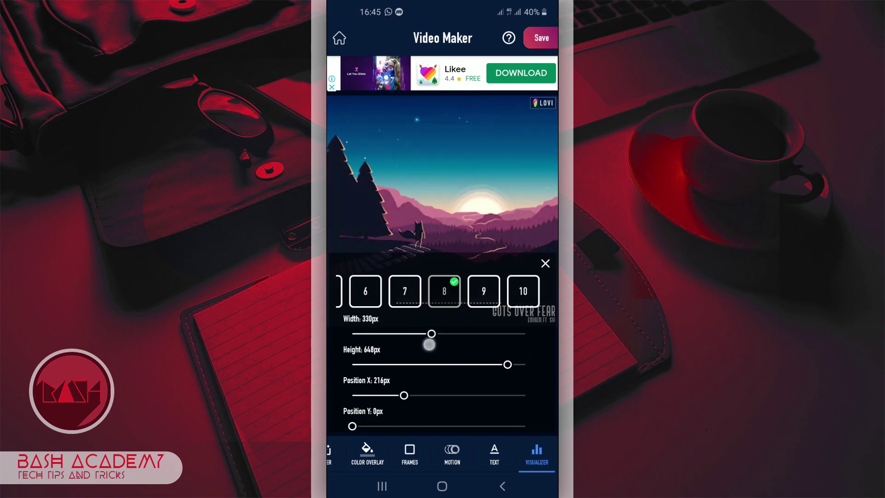
{"action": "left_click_drag", "start_coordinate": [404, 395], "coordinate": [487, 395]}
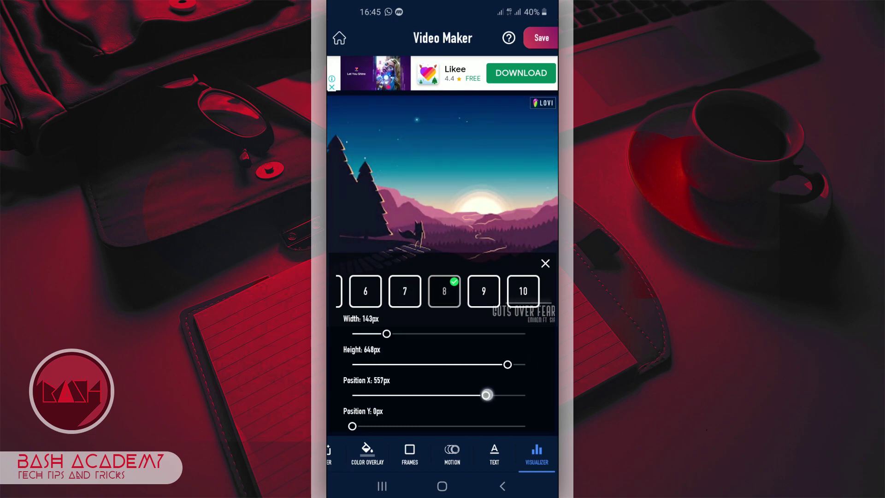
{"action": "left_click_drag", "start_coordinate": [386, 333], "coordinate": [422, 334]}
{"action": "left_click_drag", "start_coordinate": [507, 364], "coordinate": [503, 365]}
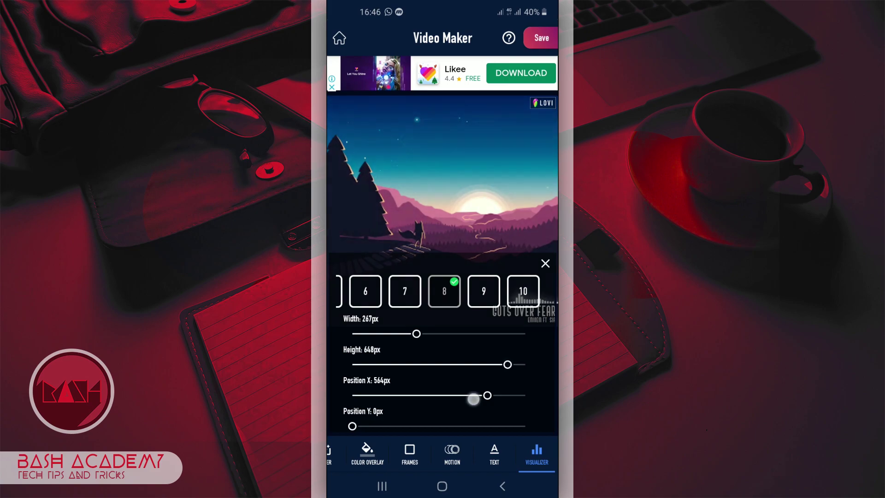
{"action": "left_click_drag", "start_coordinate": [473, 399], "coordinate": [457, 399]}
{"action": "left_click_drag", "start_coordinate": [417, 333], "coordinate": [400, 333]}
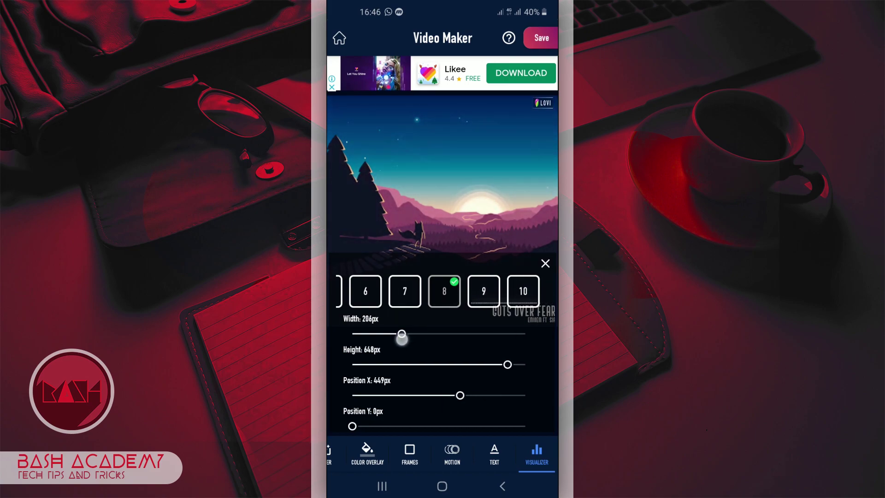
{"action": "left_click_drag", "start_coordinate": [508, 364], "coordinate": [507, 365]}
{"action": "left_click_drag", "start_coordinate": [460, 395], "coordinate": [477, 394]}
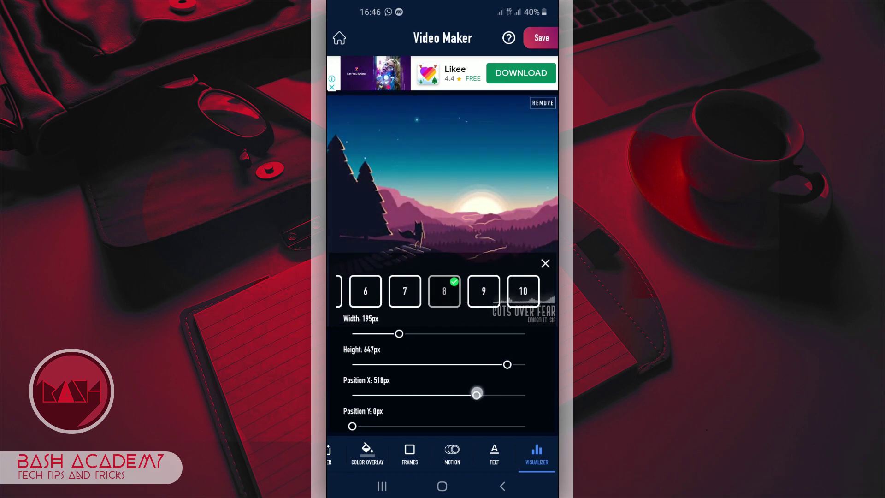
Step: Raise frequency bands to 256, thicken the bars and increase their maximum height
{"action": "scroll", "coordinate": [510, 381], "scroll_direction": "down", "scroll_amount": 3}
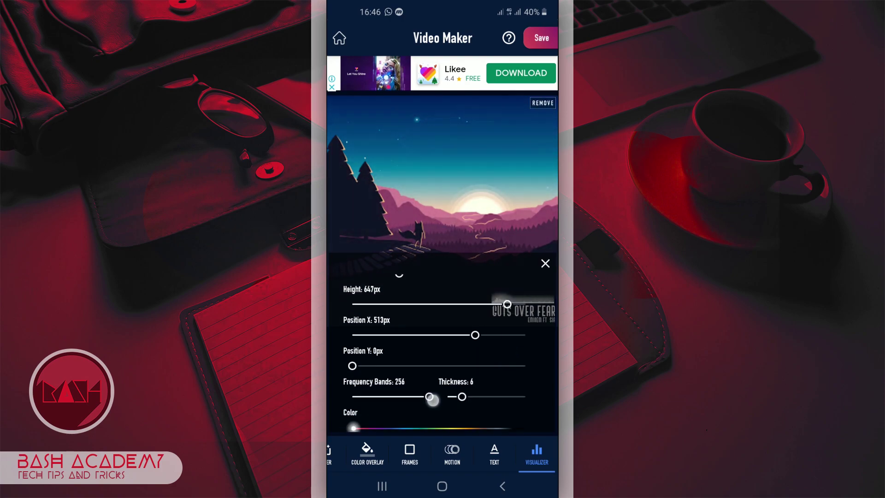
{"action": "left_click_drag", "start_coordinate": [386, 400], "coordinate": [478, 399]}
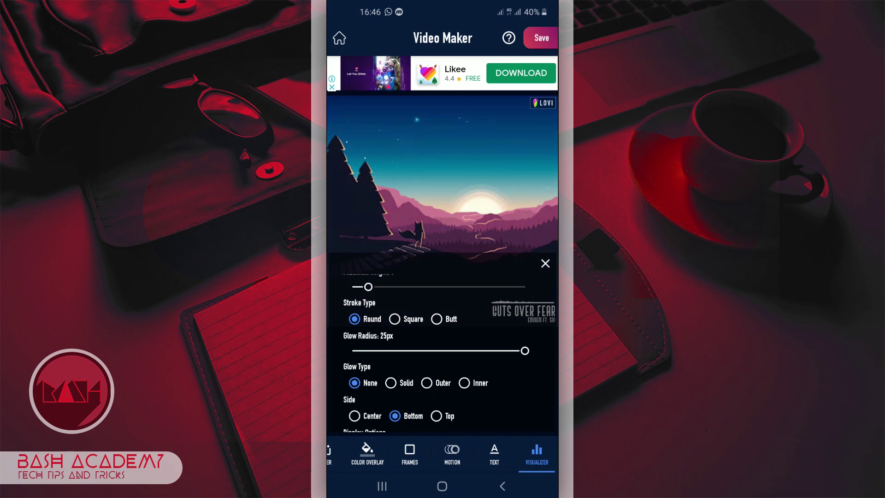
{"action": "scroll", "coordinate": [442, 360], "scroll_direction": "down", "scroll_amount": 1}
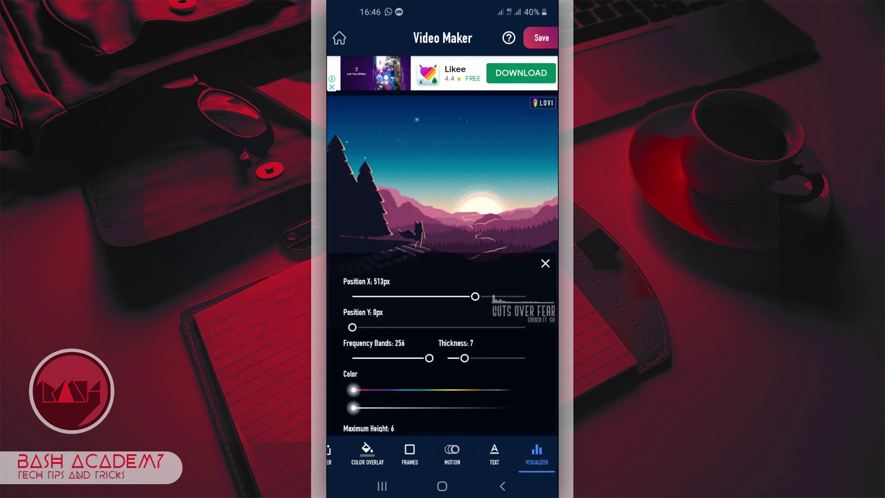
{"action": "scroll", "coordinate": [441, 359], "scroll_direction": "down", "scroll_amount": 2}
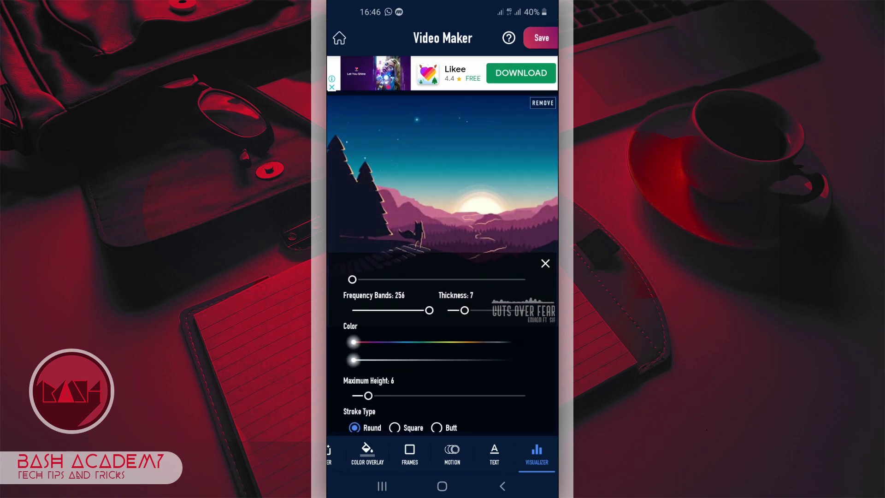
{"action": "mouse_move", "coordinate": [368, 396]}
{"action": "left_mouse_down"}
{"action": "mouse_move", "coordinate": [468, 395]}
{"action": "mouse_move", "coordinate": [416, 397]}
{"action": "left_mouse_up"}
{"action": "left_click", "coordinate": [354, 360]}
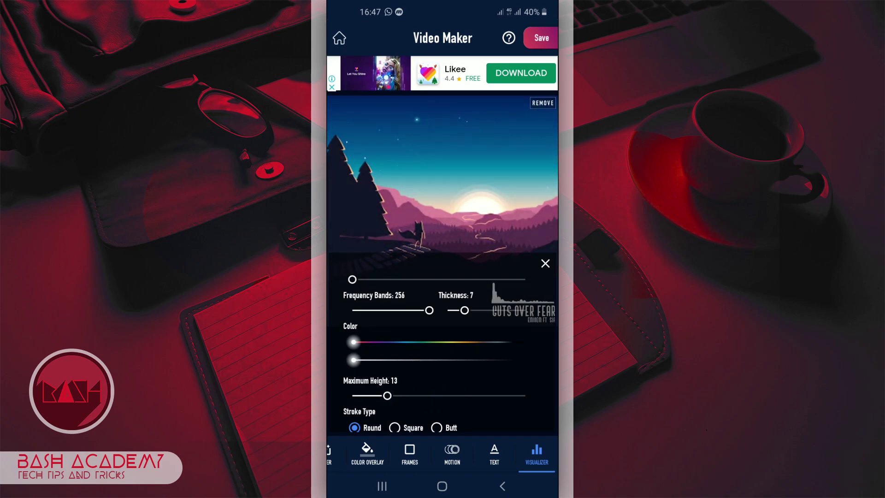
{"action": "scroll", "coordinate": [442, 359], "scroll_direction": "down", "scroll_amount": 1}
{"action": "mouse_move", "coordinate": [484, 372]}
{"action": "left_mouse_down"}
{"action": "mouse_move", "coordinate": [532, 372]}
{"action": "mouse_move", "coordinate": [385, 371]}
{"action": "left_mouse_up"}
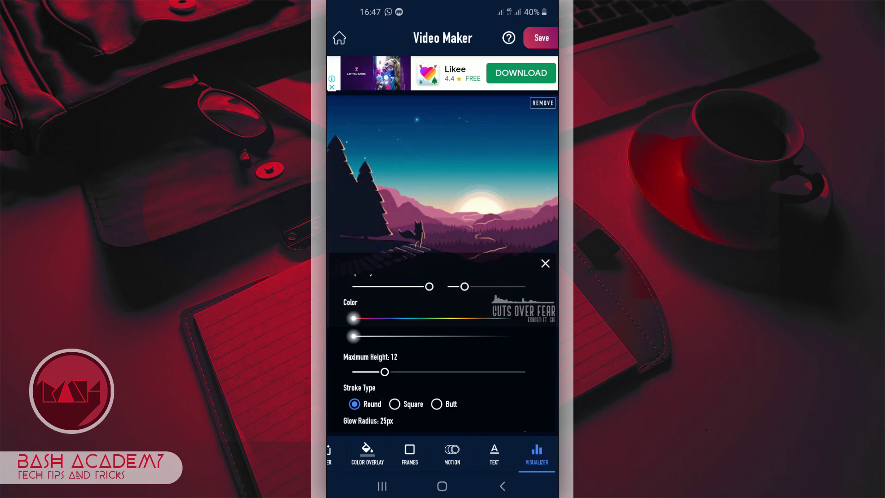
Step: Compare bar end shapes, anchors and circle mode, keeping bottom-anchored bars
{"action": "scroll", "coordinate": [442, 359], "scroll_direction": "down", "scroll_amount": 1}
{"action": "left_click", "coordinate": [394, 396]}
{"action": "left_click", "coordinate": [437, 395]}
{"action": "scroll", "coordinate": [442, 369], "scroll_direction": "down", "scroll_amount": 2}
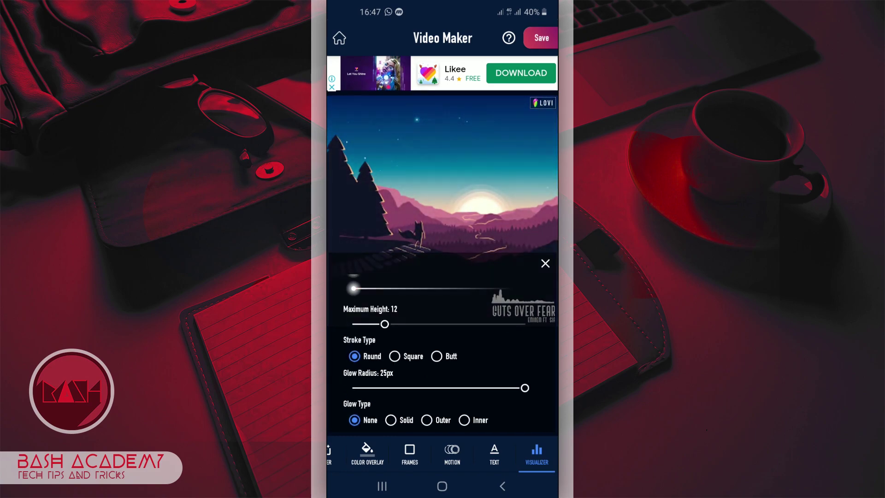
{"action": "scroll", "coordinate": [441, 360], "scroll_direction": "down", "scroll_amount": 2}
{"action": "scroll", "coordinate": [442, 360], "scroll_direction": "down", "scroll_amount": 2}
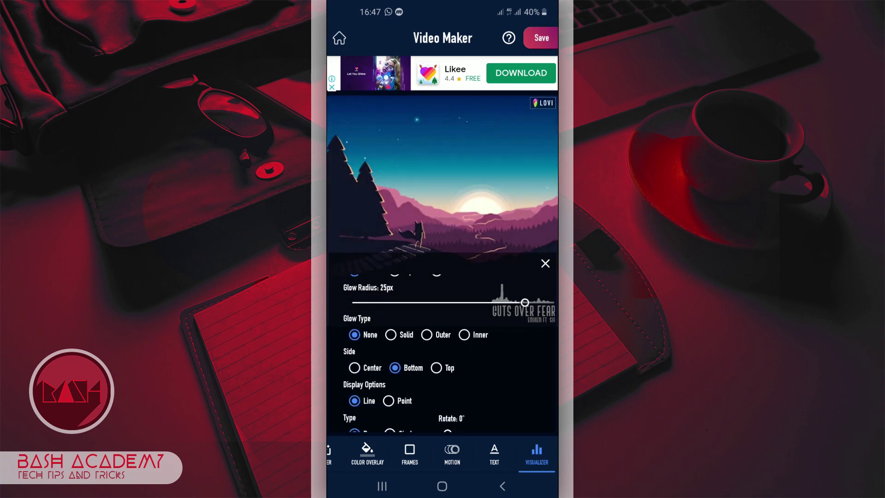
{"action": "left_click", "coordinate": [354, 368]}
{"action": "left_click", "coordinate": [436, 367]}
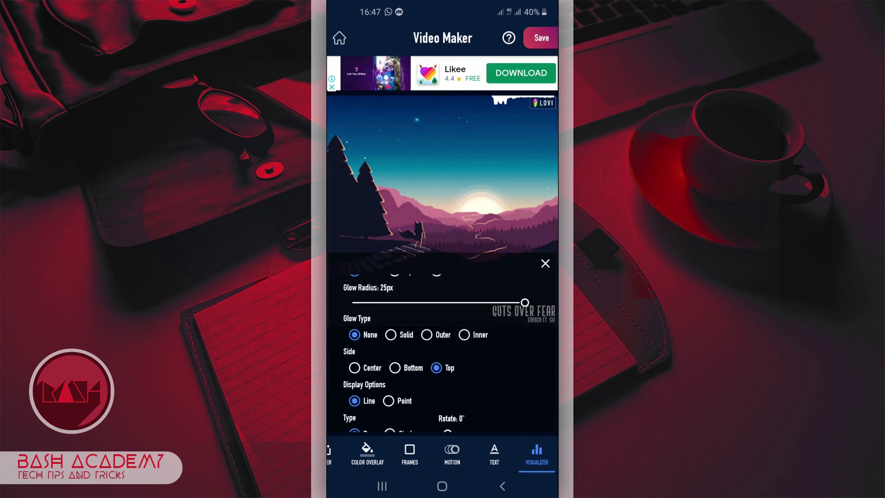
{"action": "left_click", "coordinate": [395, 367]}
{"action": "scroll", "coordinate": [502, 351], "scroll_direction": "down", "scroll_amount": 2}
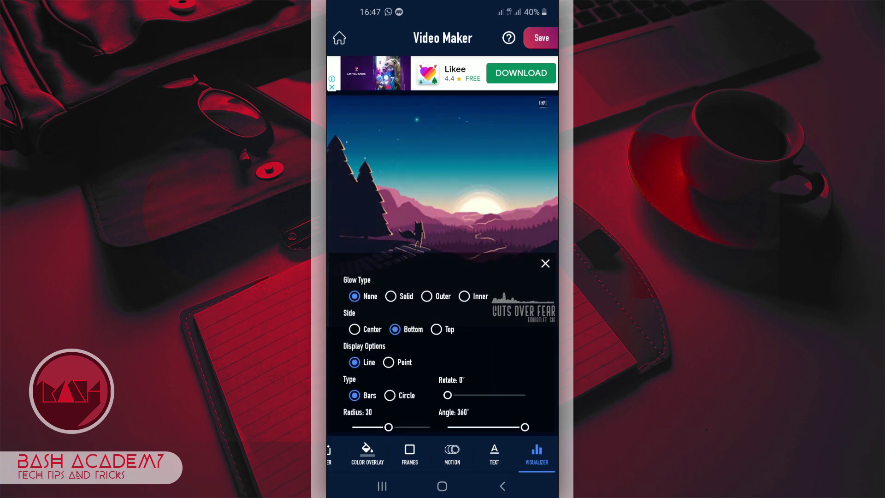
{"action": "left_click", "coordinate": [390, 396]}
{"action": "left_click", "coordinate": [354, 395]}
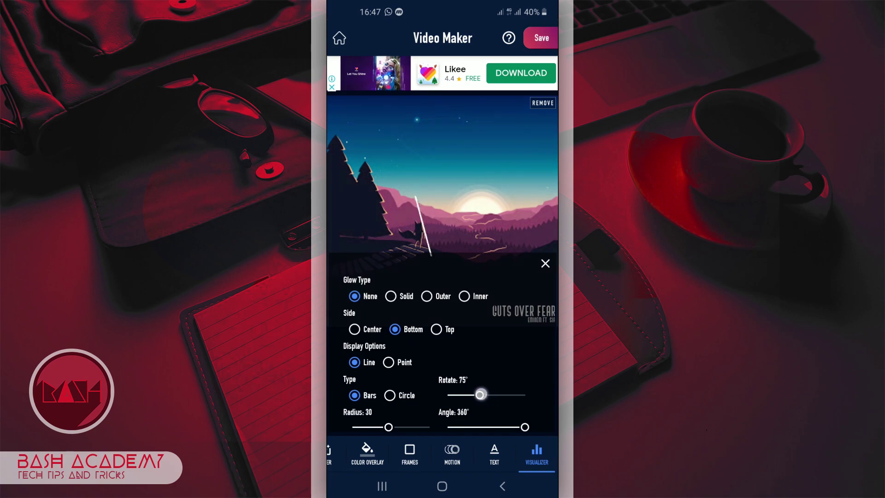
Step: Set the visualizer's Radius to 47 and React To level to 12
{"action": "left_click_drag", "start_coordinate": [480, 395], "coordinate": [448, 395]}
{"action": "scroll", "coordinate": [461, 379], "scroll_direction": "down", "scroll_amount": 1}
{"action": "left_click_drag", "start_coordinate": [388, 401], "coordinate": [409, 402]}
{"action": "scroll", "coordinate": [520, 332], "scroll_direction": "down", "scroll_amount": 1}
{"action": "left_click", "coordinate": [523, 391]}
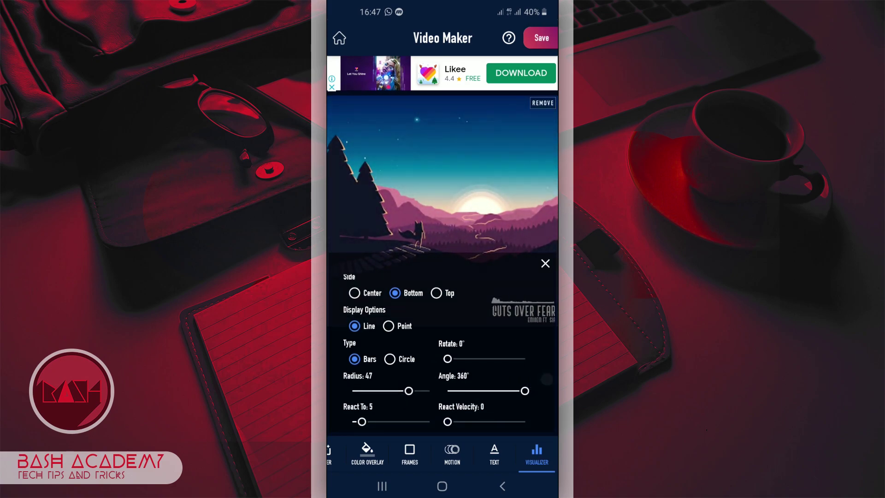
{"action": "left_click_drag", "start_coordinate": [362, 422], "coordinate": [379, 422]}
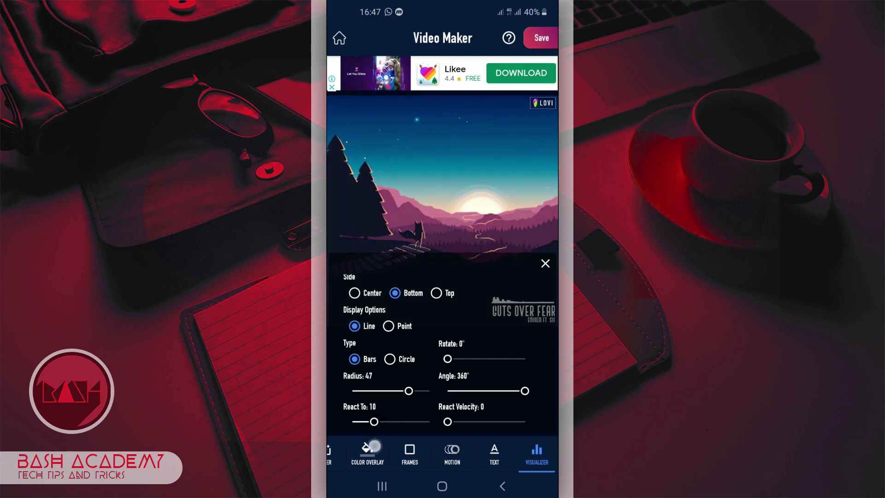
{"action": "left_click_drag", "start_coordinate": [448, 422], "coordinate": [496, 421]}
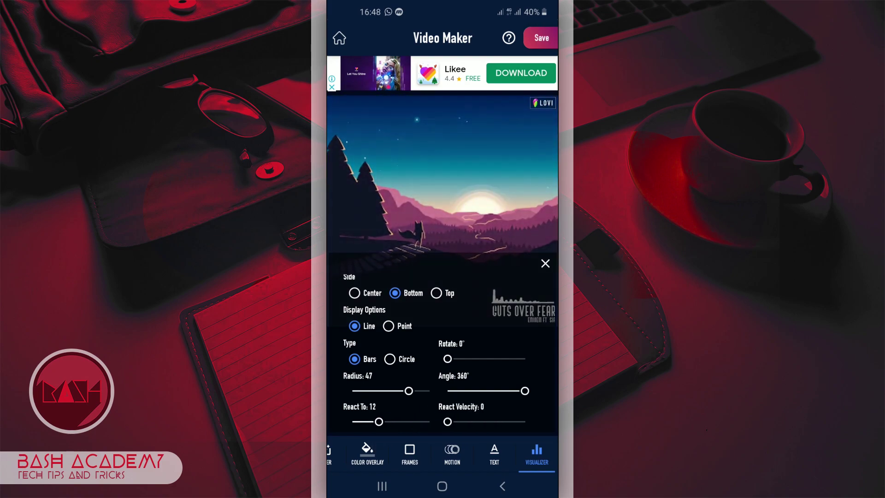
{"action": "left_click_drag", "start_coordinate": [369, 454], "coordinate": [490, 454]}
Step: Preview premium, rain and lightning particle effects, then leave the panel without applying them
{"action": "left_click", "coordinate": [362, 454]}
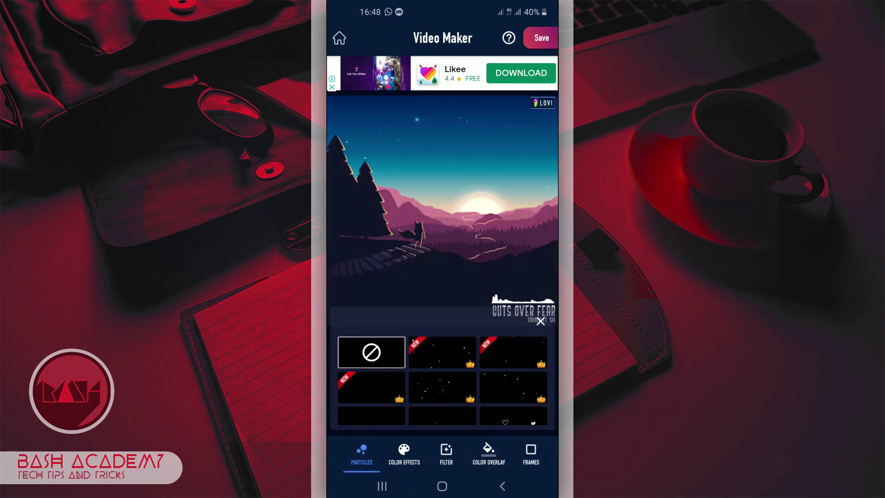
{"action": "left_click", "coordinate": [442, 388]}
{"action": "scroll", "coordinate": [442, 383], "scroll_direction": "down", "scroll_amount": 3}
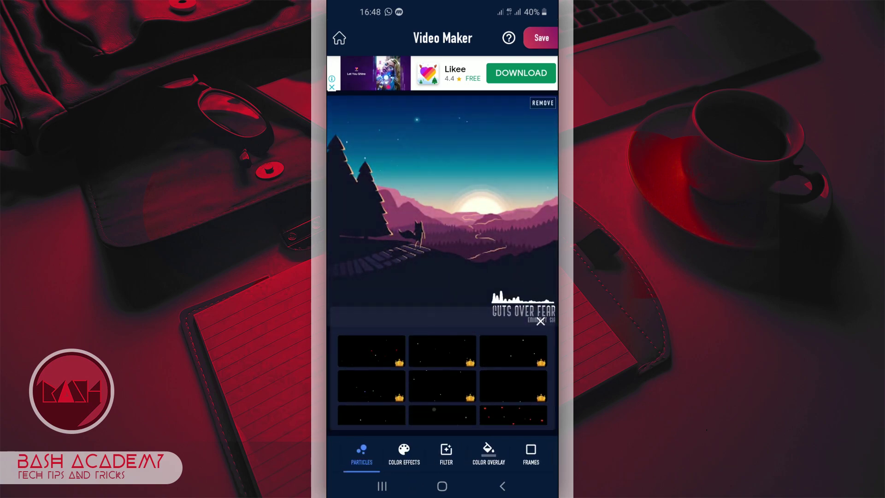
{"action": "scroll", "coordinate": [481, 351], "scroll_direction": "down", "scroll_amount": 2}
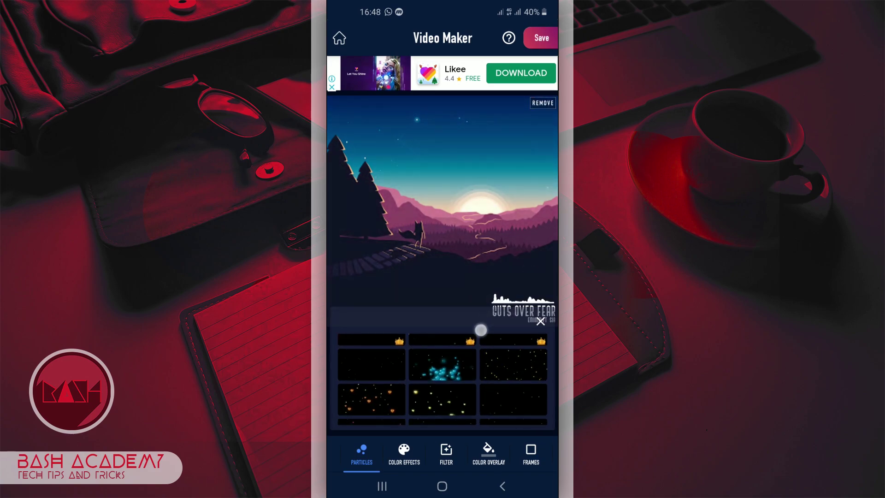
{"action": "scroll", "coordinate": [481, 350], "scroll_direction": "down", "scroll_amount": 2}
{"action": "left_click", "coordinate": [443, 361]}
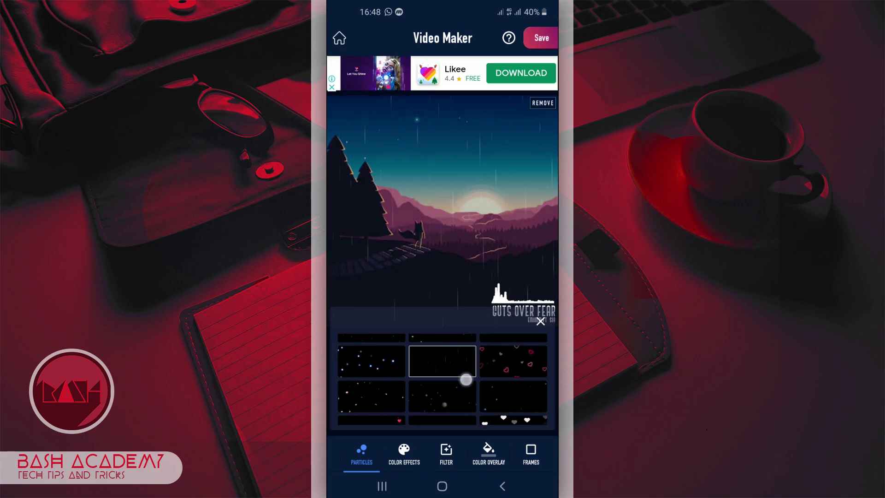
{"action": "scroll", "coordinate": [466, 379], "scroll_direction": "down", "scroll_amount": 1}
{"action": "left_click", "coordinate": [443, 406]}
{"action": "key", "text": "Escape"}
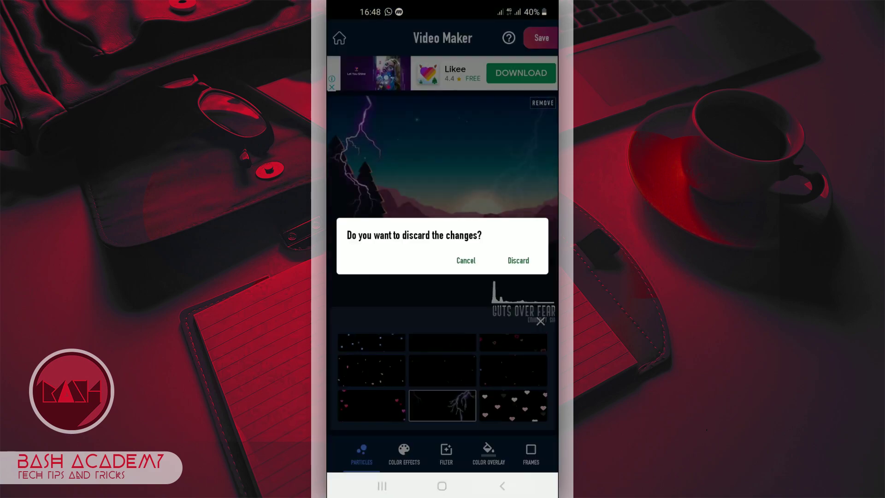
{"action": "key", "text": "Escape"}
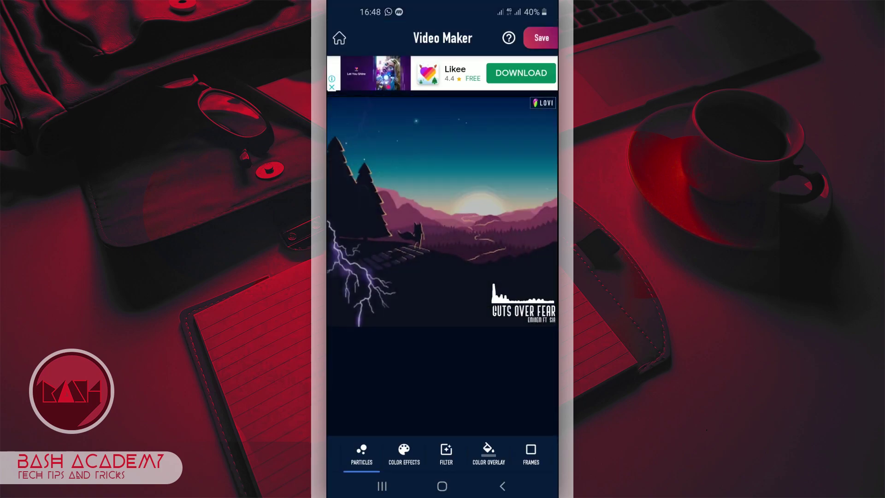
Step: After trying petals, hearts, bokeh and stars, apply falling snow and request watermark removal
{"action": "left_click", "coordinate": [362, 454]}
{"action": "left_click", "coordinate": [371, 370]}
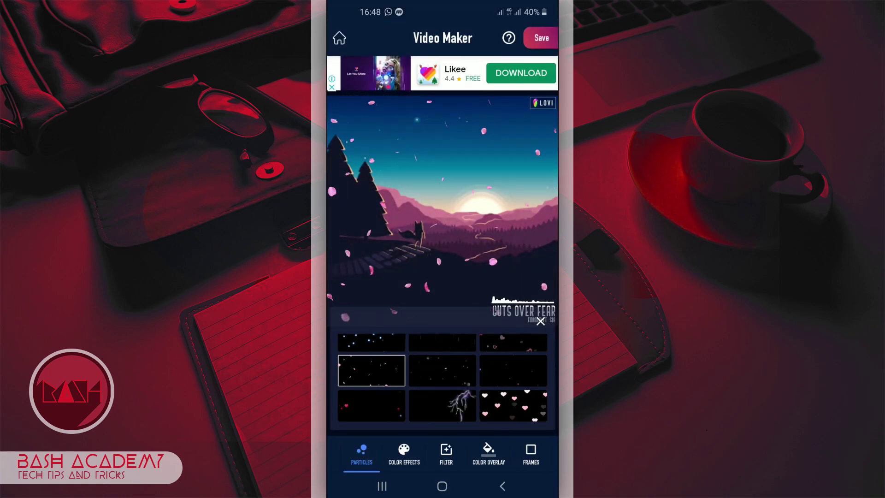
{"action": "left_click", "coordinate": [514, 406]}
{"action": "left_click", "coordinate": [513, 342]}
{"action": "scroll", "coordinate": [442, 378], "scroll_direction": "down", "scroll_amount": 3}
{"action": "left_click", "coordinate": [442, 406]}
{"action": "left_click", "coordinate": [442, 342]}
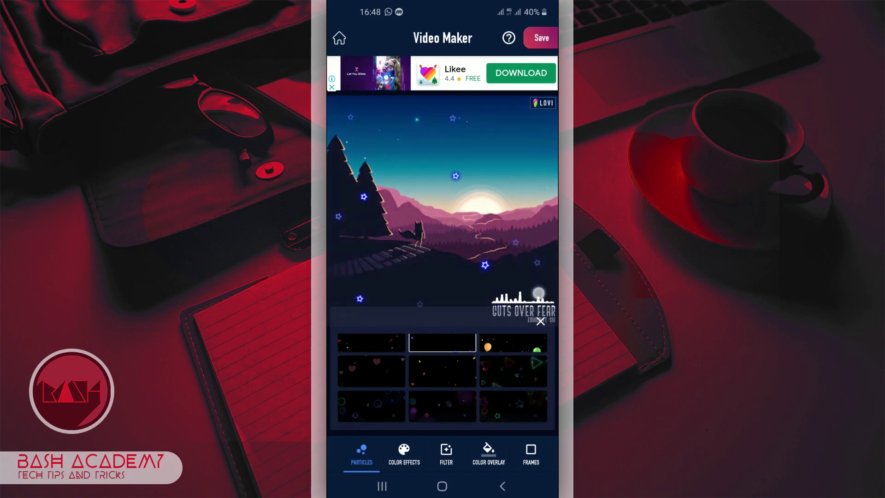
{"action": "left_click", "coordinate": [371, 406]}
{"action": "scroll", "coordinate": [442, 378], "scroll_direction": "down", "scroll_amount": 2}
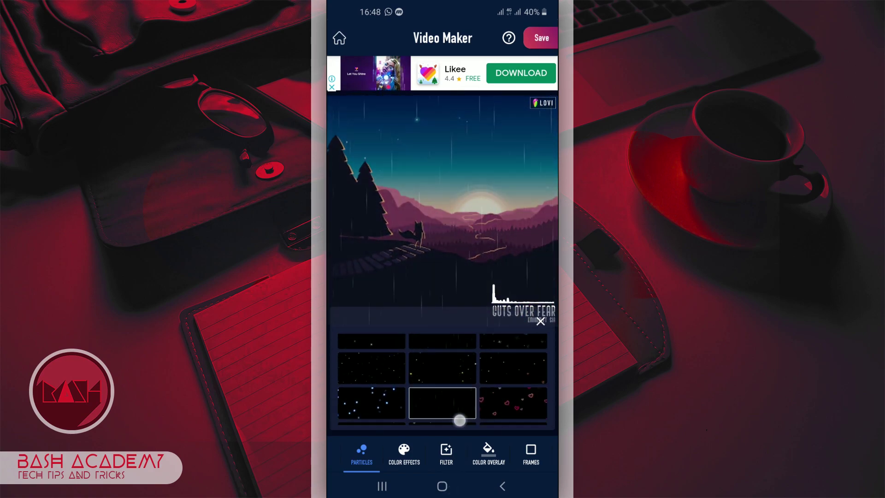
{"action": "left_click", "coordinate": [442, 359]}
{"action": "left_click", "coordinate": [442, 417]}
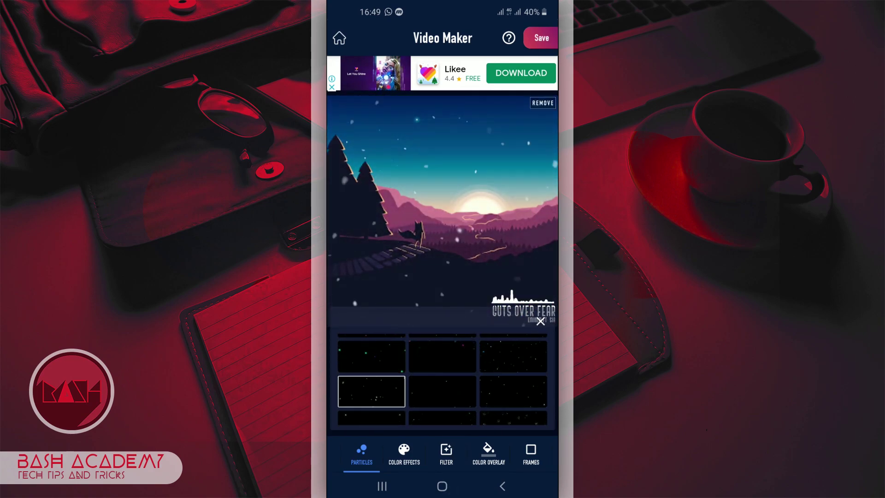
{"action": "left_click", "coordinate": [541, 321]}
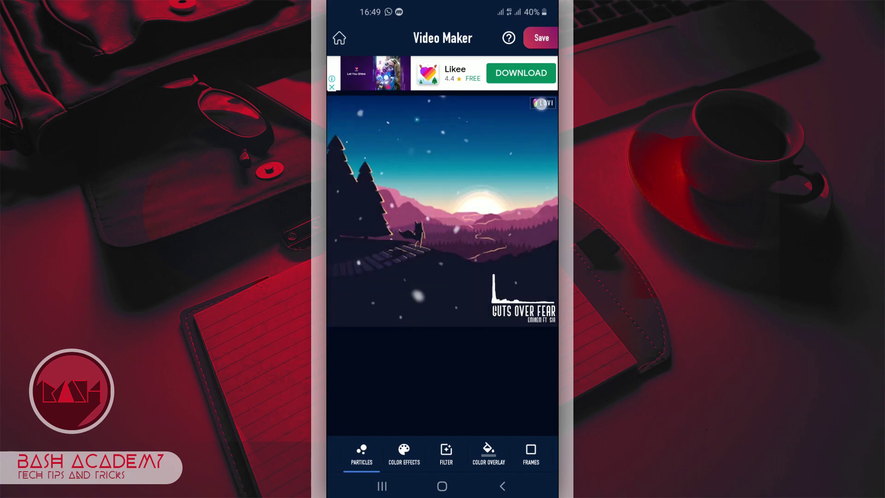
{"action": "left_click", "coordinate": [543, 102]}
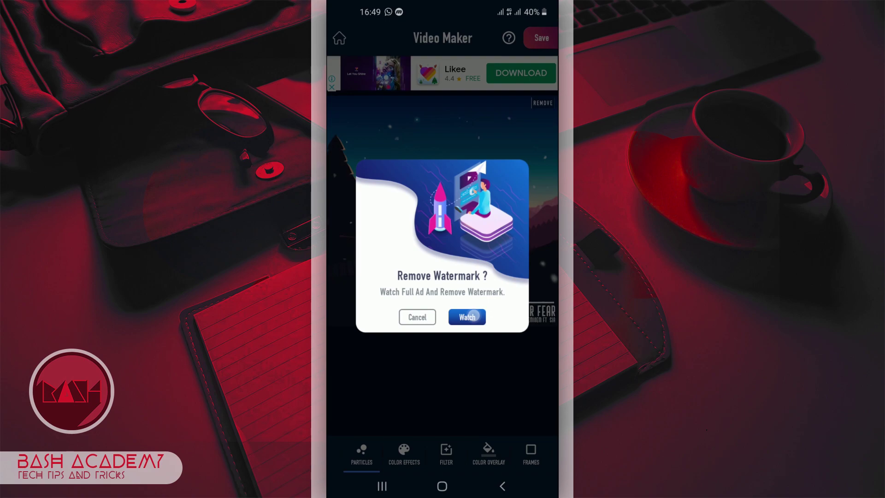
Step: Watch the ad to remove the watermark, then review colour, filter, overlay, motion and particle settings
{"action": "left_click", "coordinate": [474, 315]}
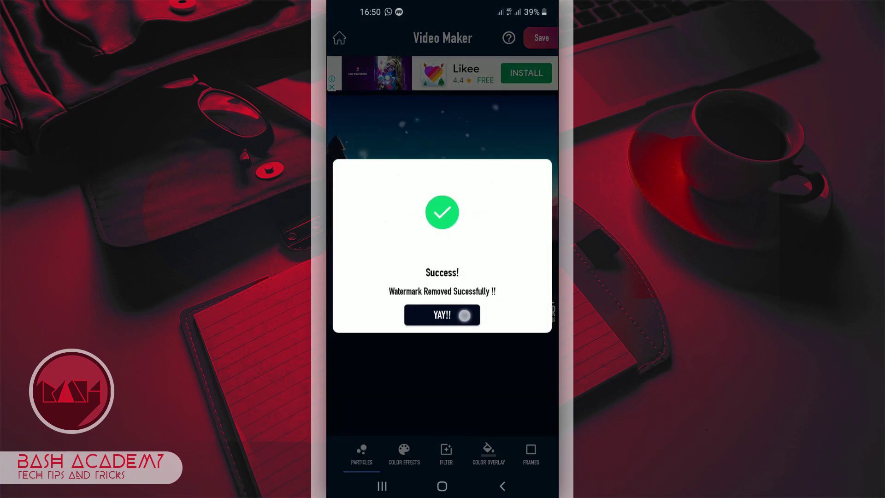
{"action": "left_click", "coordinate": [465, 315]}
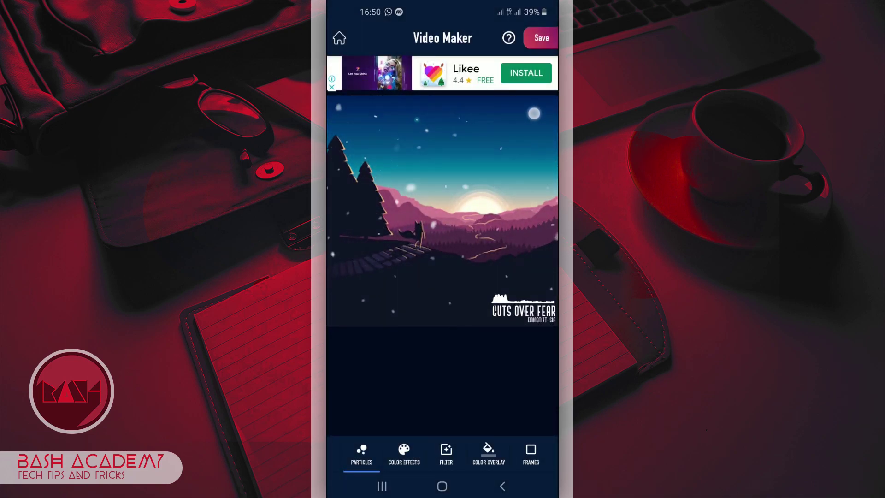
{"action": "left_click", "coordinate": [404, 455]}
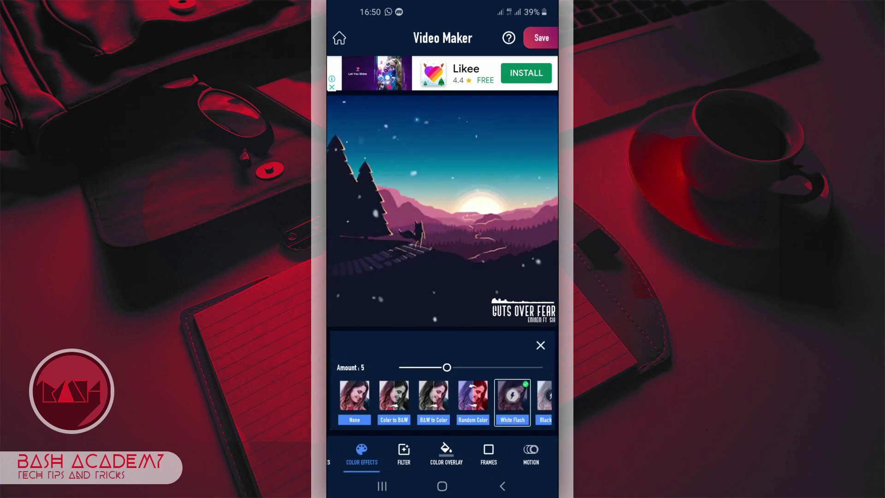
{"action": "left_click", "coordinate": [404, 455]}
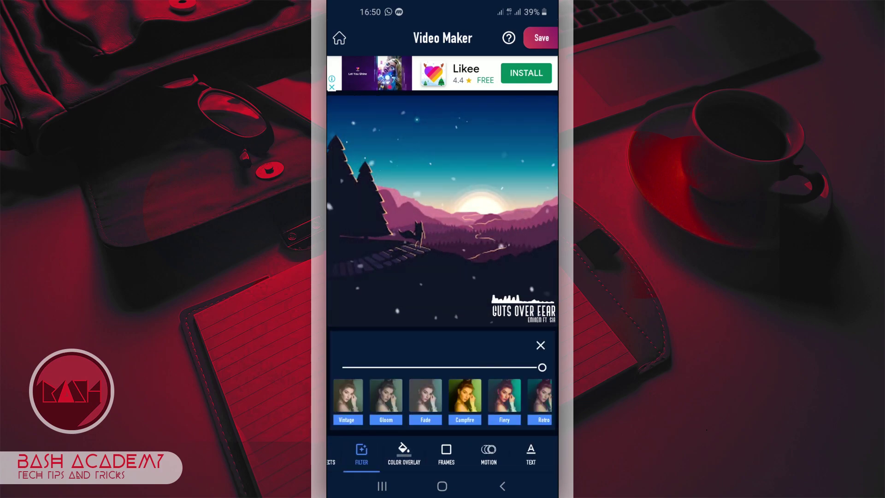
{"action": "left_click", "coordinate": [404, 455]}
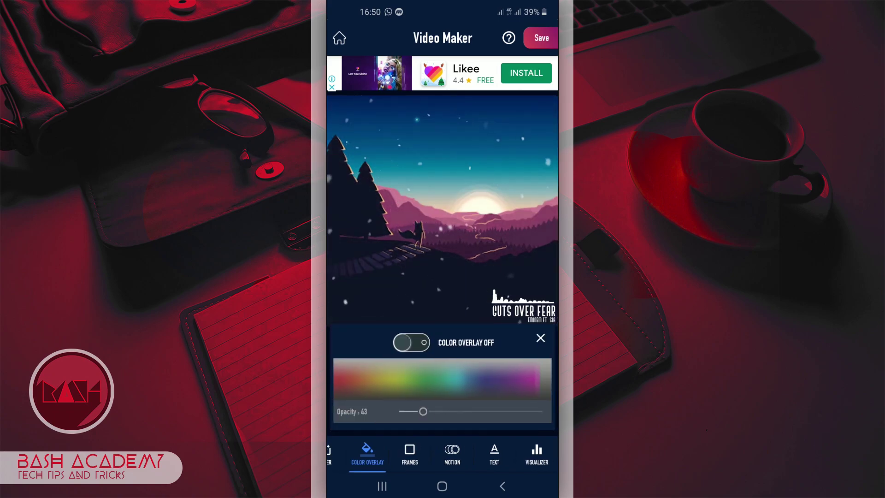
{"action": "left_click", "coordinate": [439, 455]}
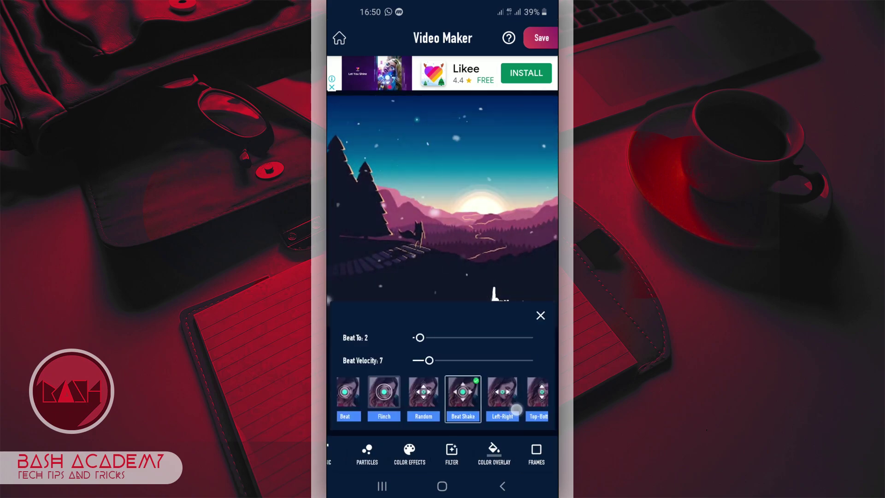
{"action": "left_click_drag", "start_coordinate": [364, 455], "coordinate": [511, 455]}
{"action": "left_click", "coordinate": [390, 454]}
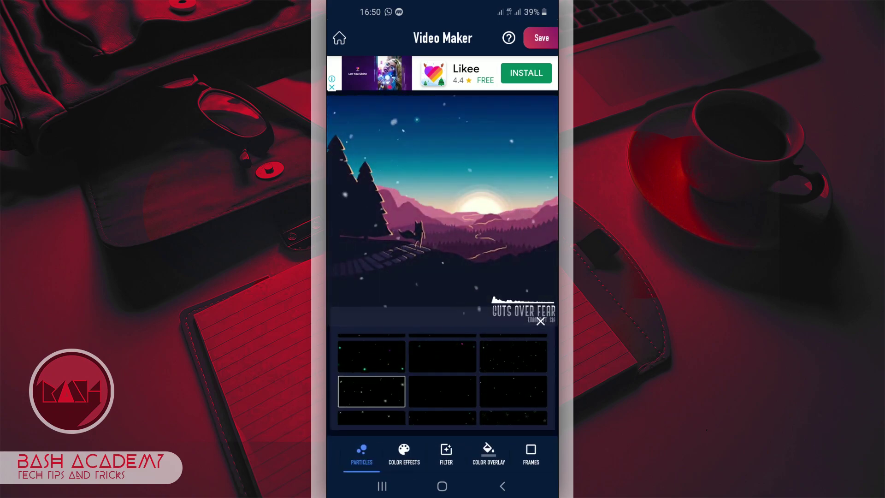
{"action": "left_click", "coordinate": [539, 322]}
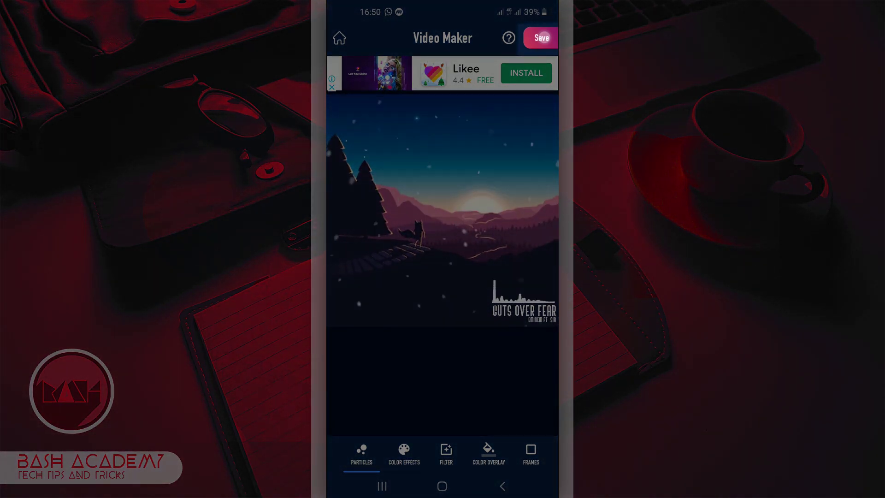
Step: Save the video, wait for rendering to finish, and exit the Share Video screen
{"action": "left_click", "coordinate": [543, 37]}
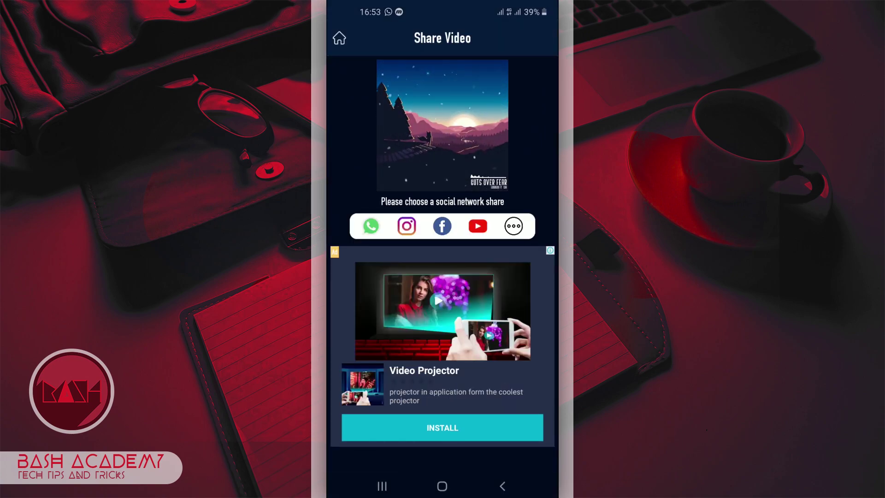
{"action": "left_click", "coordinate": [340, 40]}
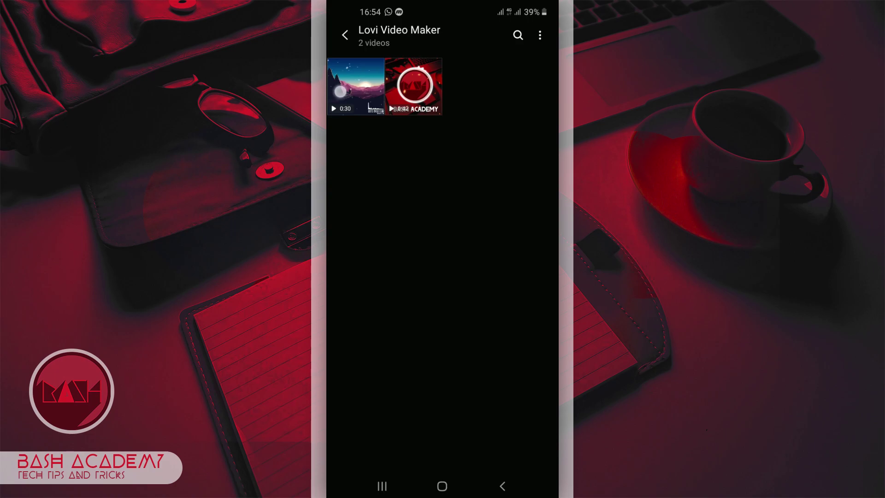
Step: Play the exported 0:30 landscape video from the Lovi Video Maker album
{"action": "left_click", "coordinate": [340, 91]}
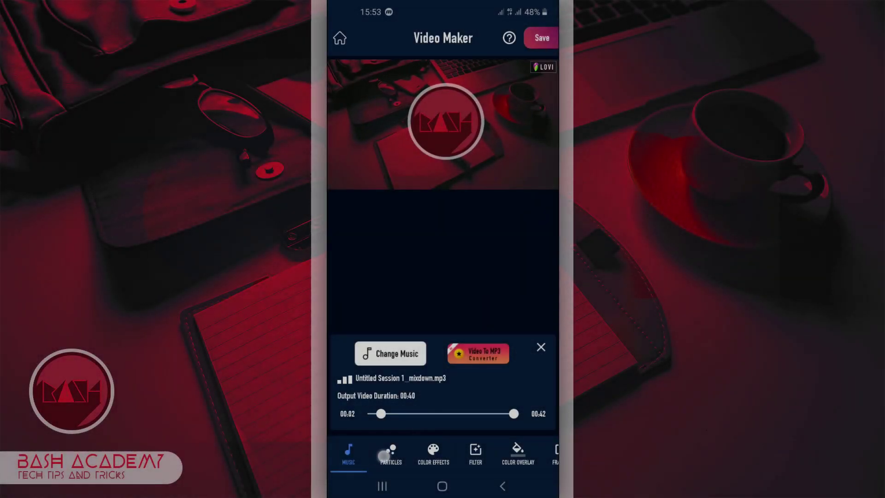
Step: Apply a glowing particle effect and a flashing colour effect to the red desk video, then choose a frame
{"action": "left_click", "coordinate": [443, 352]}
{"action": "scroll", "coordinate": [443, 383], "scroll_direction": "down", "scroll_amount": 2}
{"action": "left_click", "coordinate": [514, 360]}
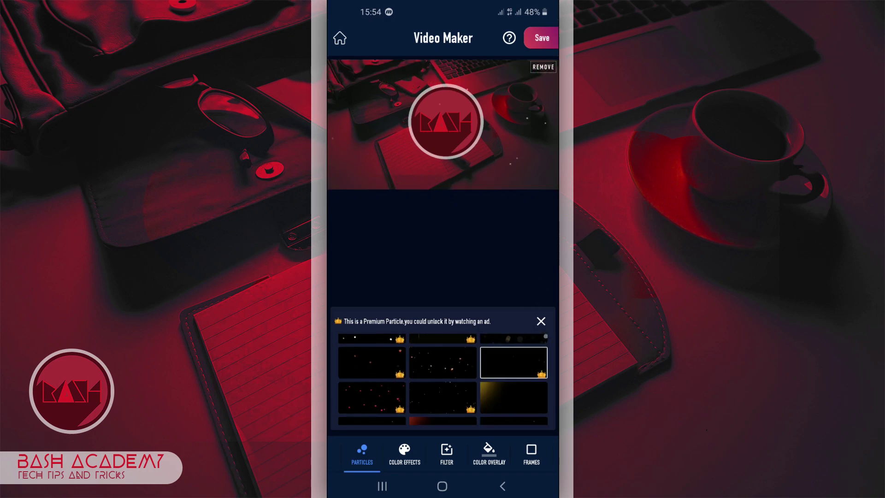
{"action": "left_click", "coordinate": [405, 454]}
{"action": "left_click", "coordinate": [434, 396]}
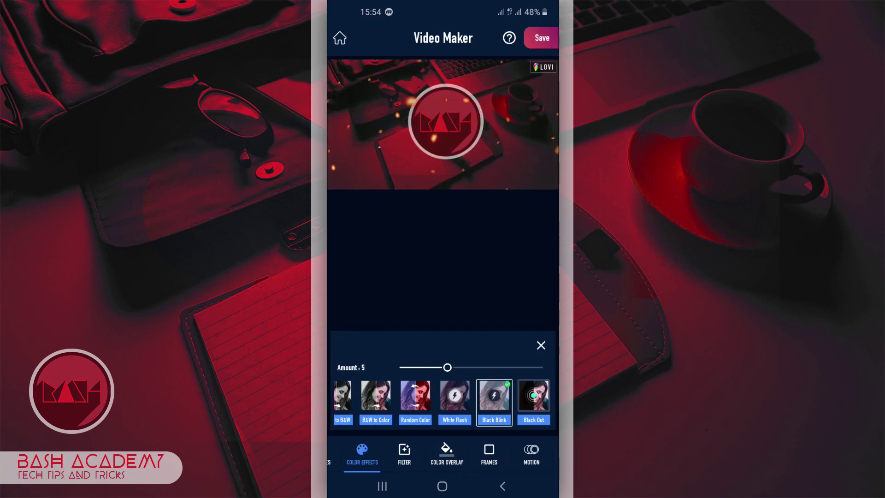
{"action": "left_click", "coordinate": [447, 455]}
{"action": "left_click", "coordinate": [411, 454]}
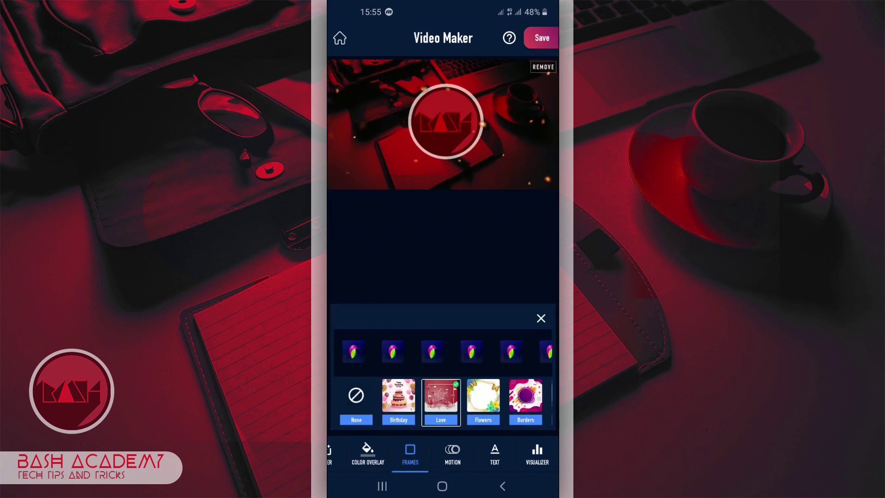
Step: Set Motion Beat count to 32 and beat velocity to 19
{"action": "left_click", "coordinate": [452, 455]}
{"action": "left_click_drag", "start_coordinate": [447, 336], "coordinate": [534, 336]}
{"action": "left_click_drag", "start_coordinate": [533, 360], "coordinate": [458, 359]}
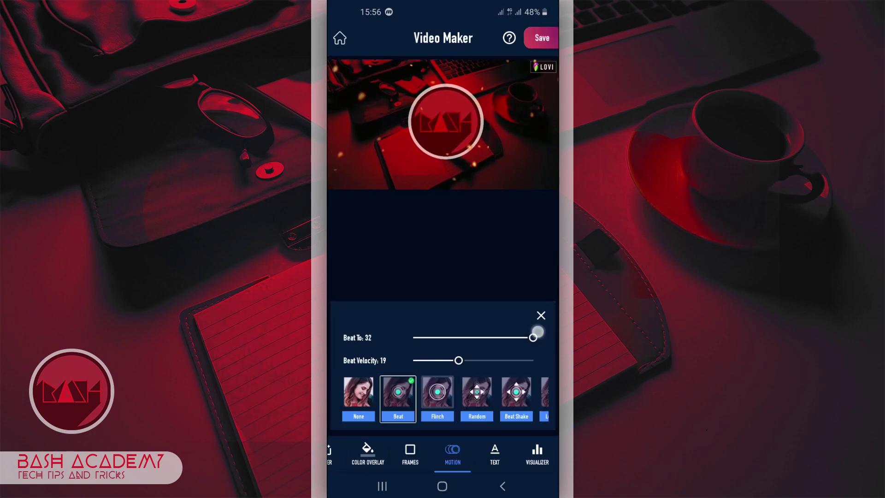
Step: Add the title text 'BASH ACADEMY' and widen its text box
{"action": "left_click", "coordinate": [495, 454]}
{"action": "left_click", "coordinate": [442, 404]}
{"action": "type", "text": "BASH ACADEMY"}
{"action": "left_click", "coordinate": [468, 339]}
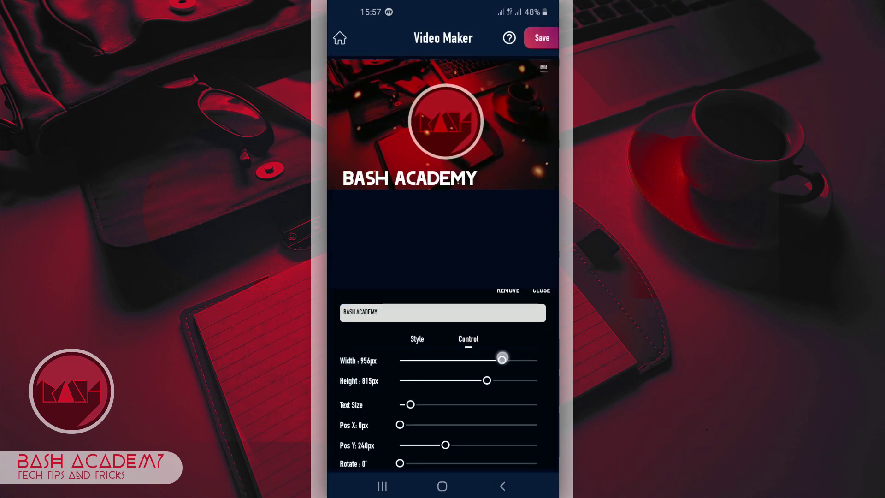
{"action": "left_click_drag", "start_coordinate": [399, 424], "coordinate": [415, 404]}
{"action": "left_click", "coordinate": [542, 290]}
Step: Choose visualizer style 2 for a circular visualizer and adjust its sliders
{"action": "left_click", "coordinate": [537, 454]}
{"action": "mouse_move", "coordinate": [508, 291]}
{"action": "left_mouse_down"}
{"action": "mouse_move", "coordinate": [392, 291]}
{"action": "mouse_move", "coordinate": [415, 291]}
{"action": "left_mouse_up"}
{"action": "left_click", "coordinate": [435, 290]}
{"action": "left_click_drag", "start_coordinate": [525, 333], "coordinate": [454, 333]}
{"action": "left_click_drag", "start_coordinate": [353, 395], "coordinate": [388, 396]}
{"action": "left_click_drag", "start_coordinate": [454, 332], "coordinate": [473, 333]}
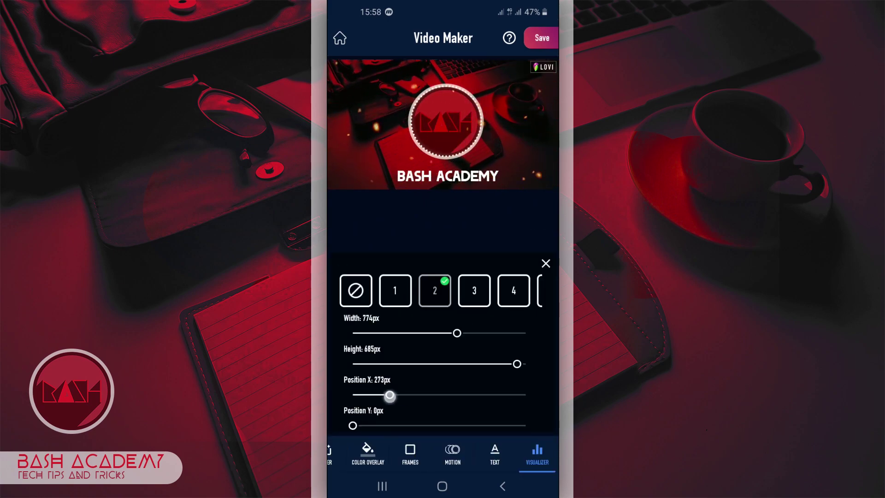
{"action": "left_click_drag", "start_coordinate": [381, 395], "coordinate": [388, 395]}
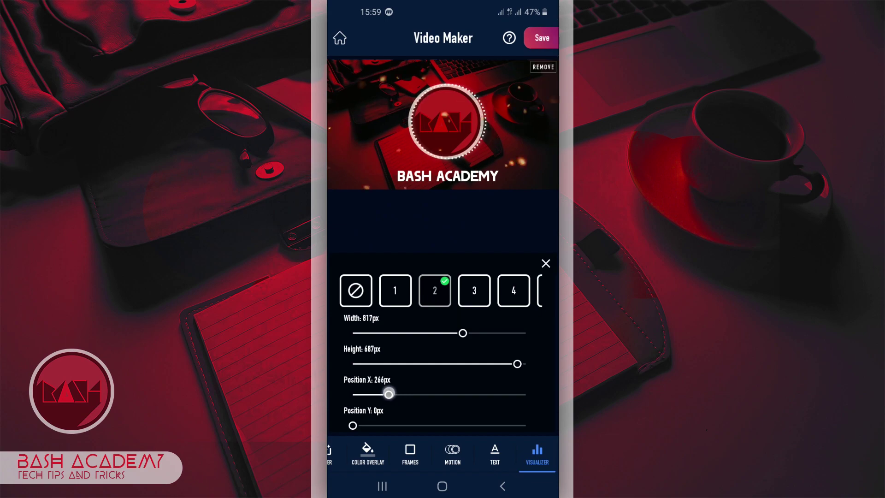
Step: Fine-tune the visualizer and set its side to Bottom
{"action": "scroll", "coordinate": [434, 350], "scroll_direction": "down", "scroll_amount": 3}
{"action": "left_click_drag", "start_coordinate": [473, 374], "coordinate": [467, 373]}
{"action": "scroll", "coordinate": [433, 351], "scroll_direction": "down", "scroll_amount": 3}
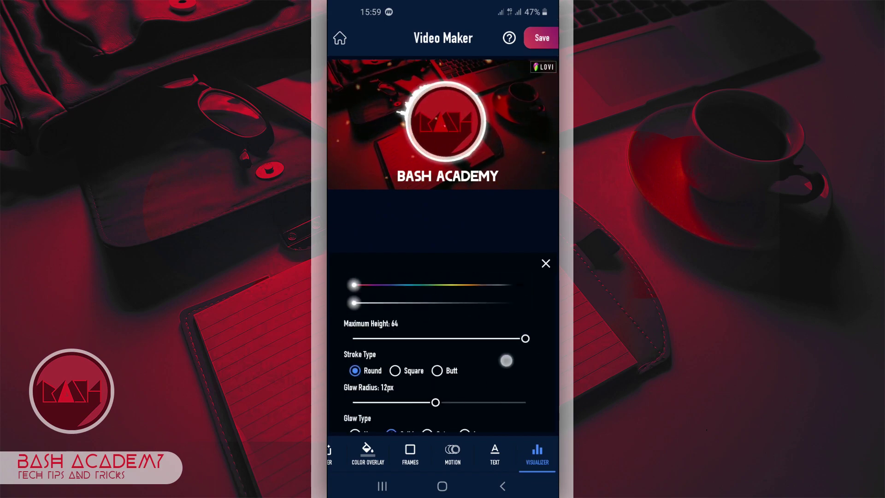
{"action": "scroll", "coordinate": [434, 350], "scroll_direction": "down", "scroll_amount": 3}
{"action": "left_click", "coordinate": [395, 383]}
{"action": "scroll", "coordinate": [434, 350], "scroll_direction": "down", "scroll_amount": 1}
{"action": "scroll", "coordinate": [502, 348], "scroll_direction": "up", "scroll_amount": 2}
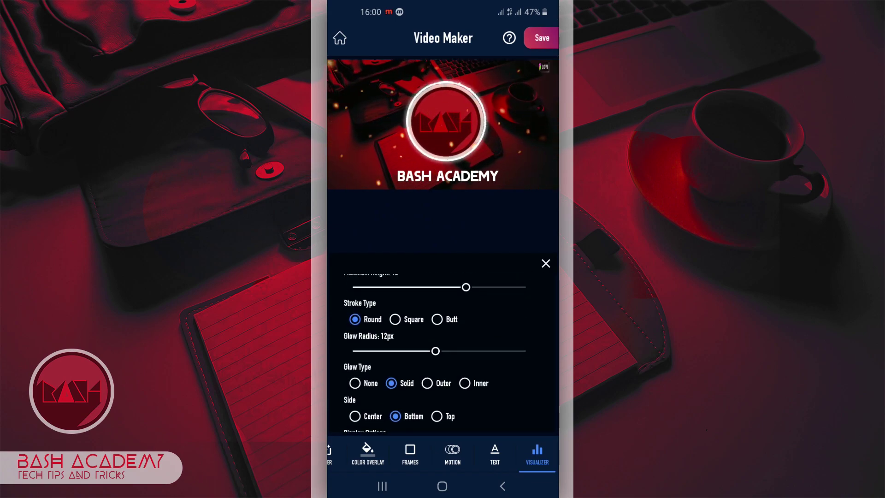
{"action": "scroll", "coordinate": [433, 350], "scroll_direction": "down", "scroll_amount": 3}
Step: Remove the watermark by watching an ad, then export the desk video
{"action": "left_click", "coordinate": [543, 67]}
{"action": "left_click", "coordinate": [467, 315]}
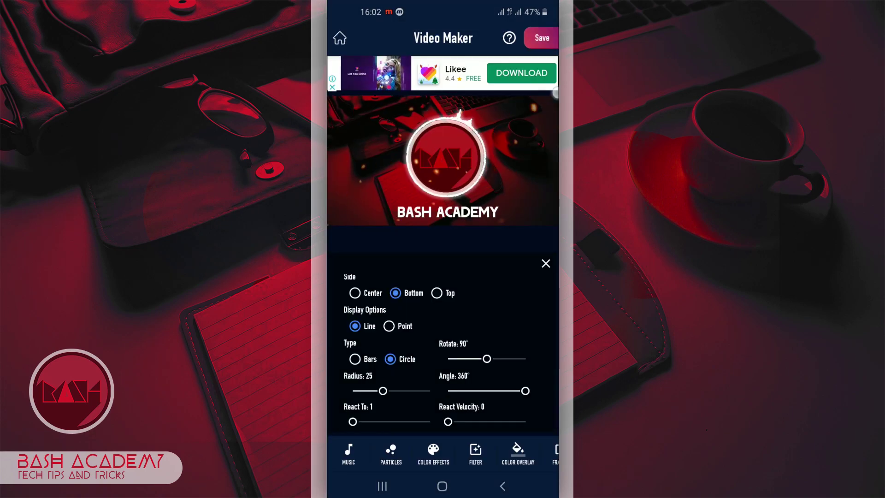
{"action": "left_click", "coordinate": [543, 38]}
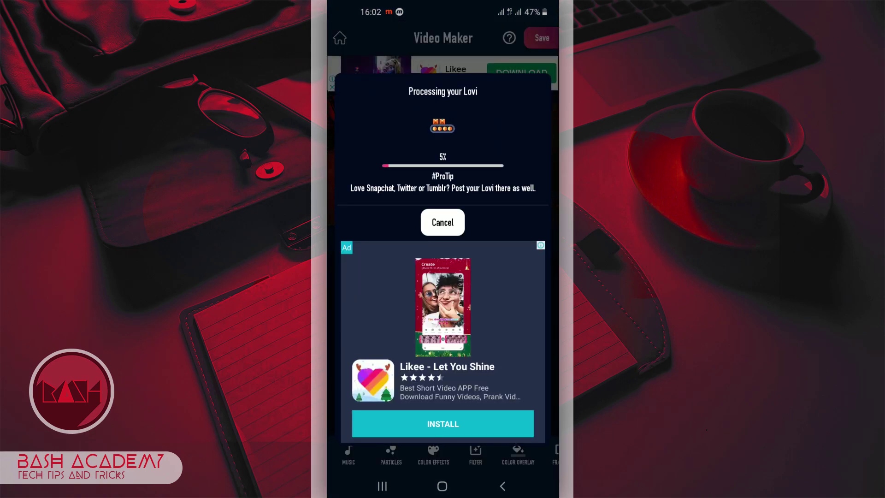